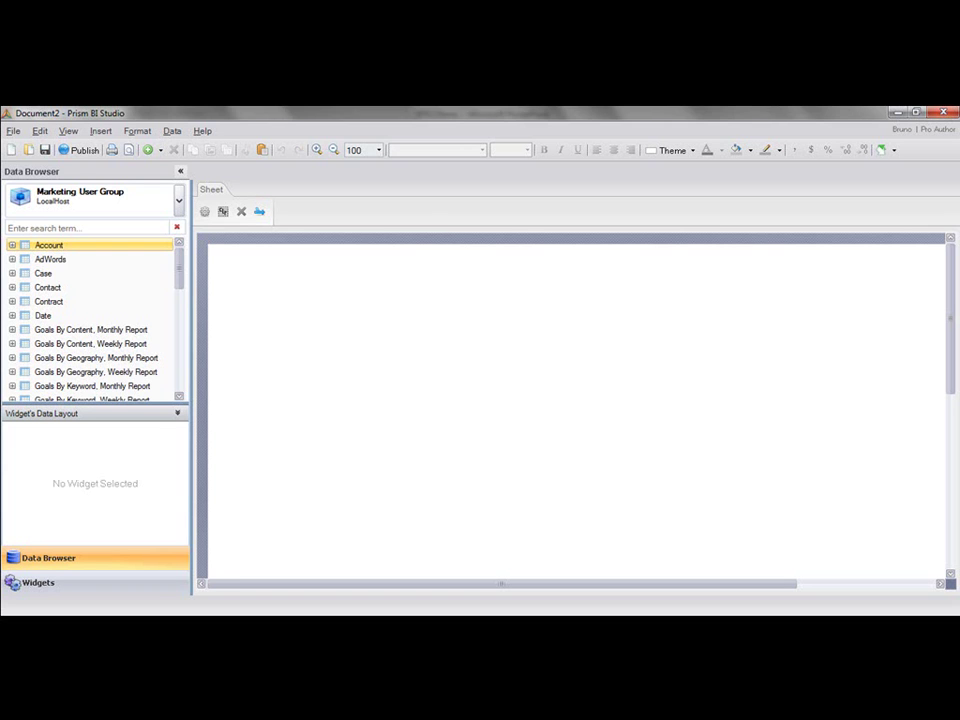
- Examine the fields of the Account table and the widget types available for the sheet
double_click(69, 246)
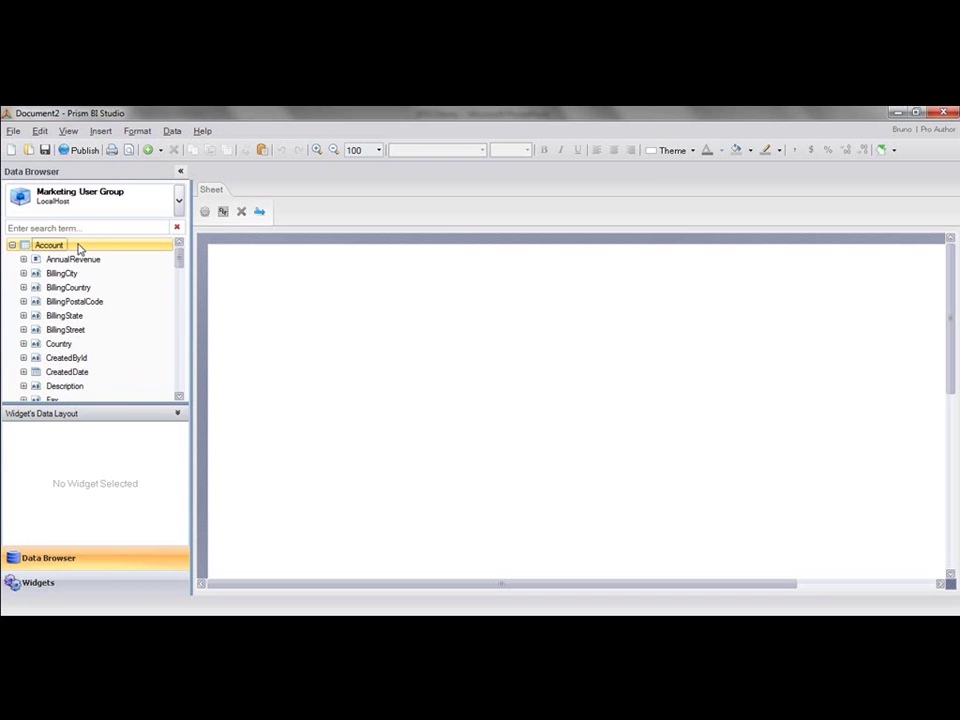
double_click(79, 249)
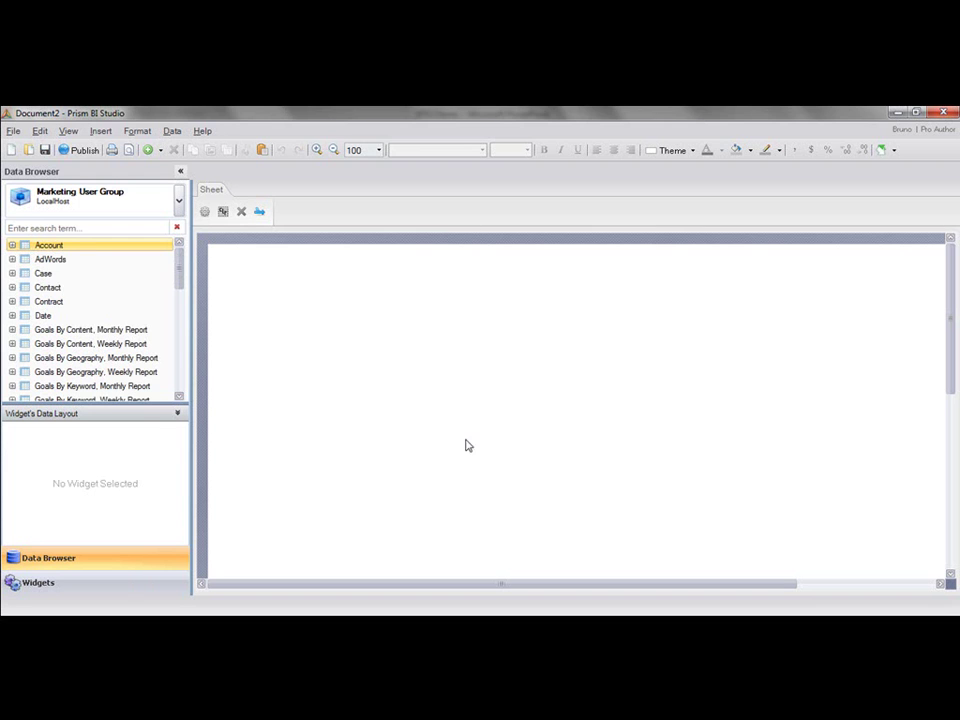
left_click(121, 584)
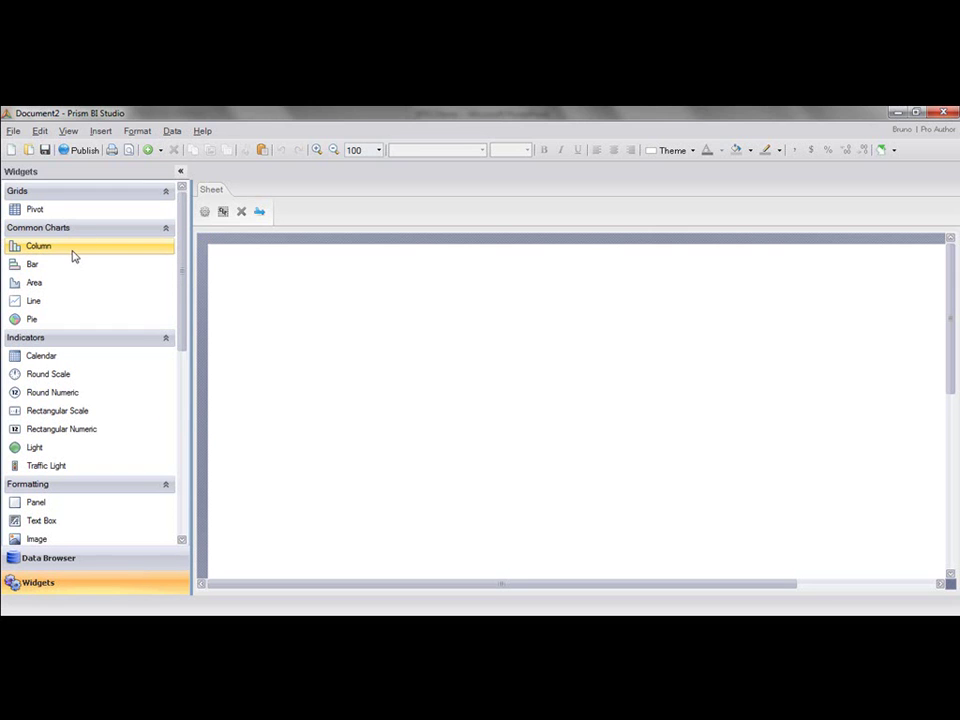
scroll(181, 530, "down", 4)
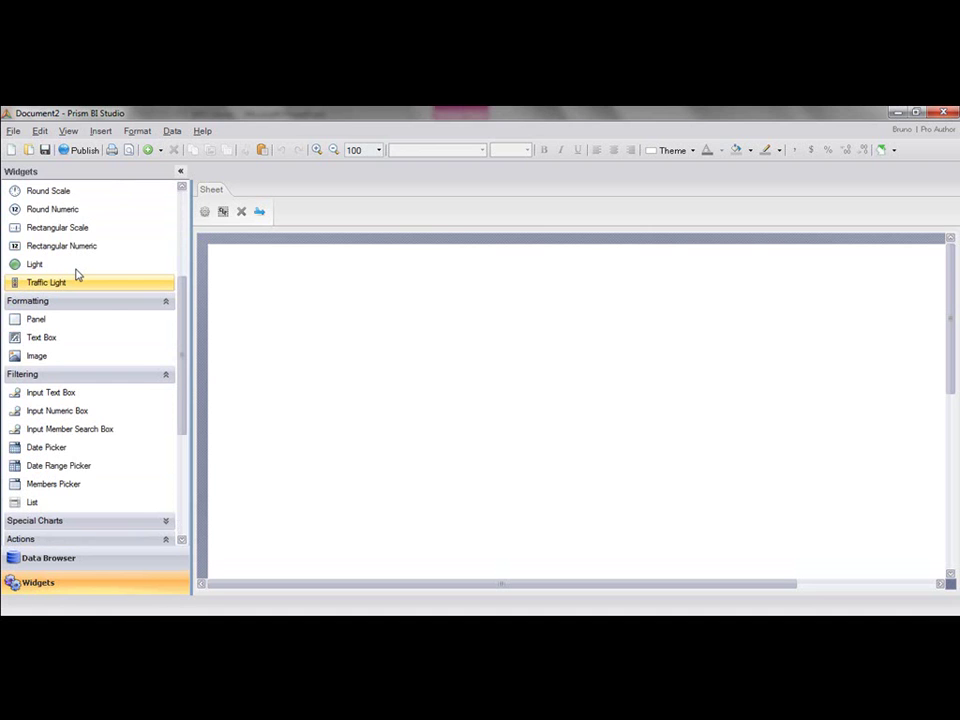
scroll(190, 484, "down", 2)
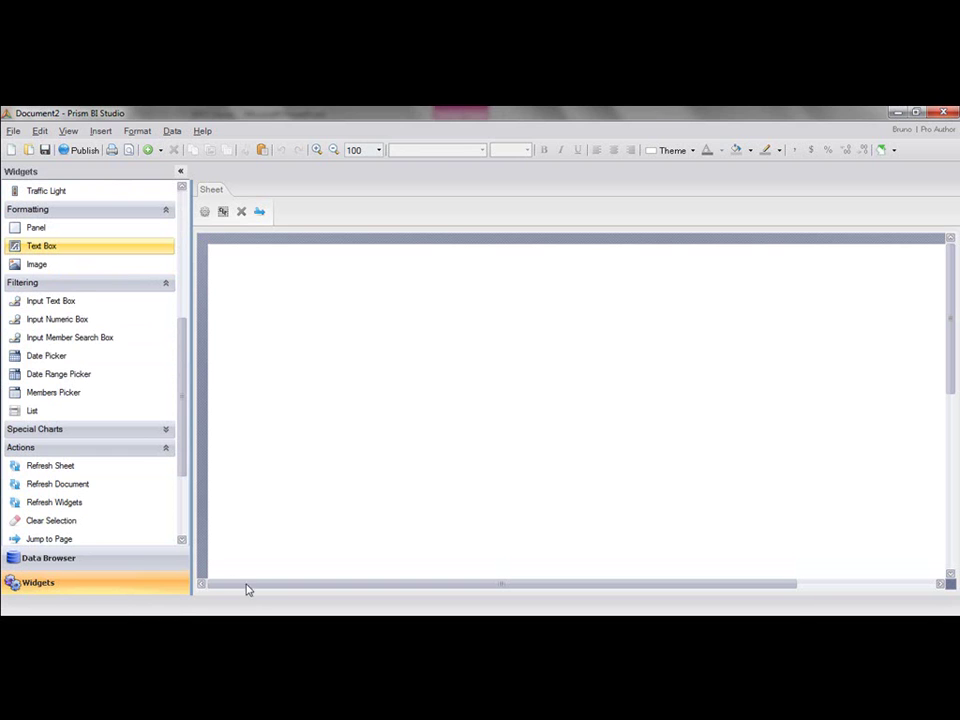
left_click(183, 536)
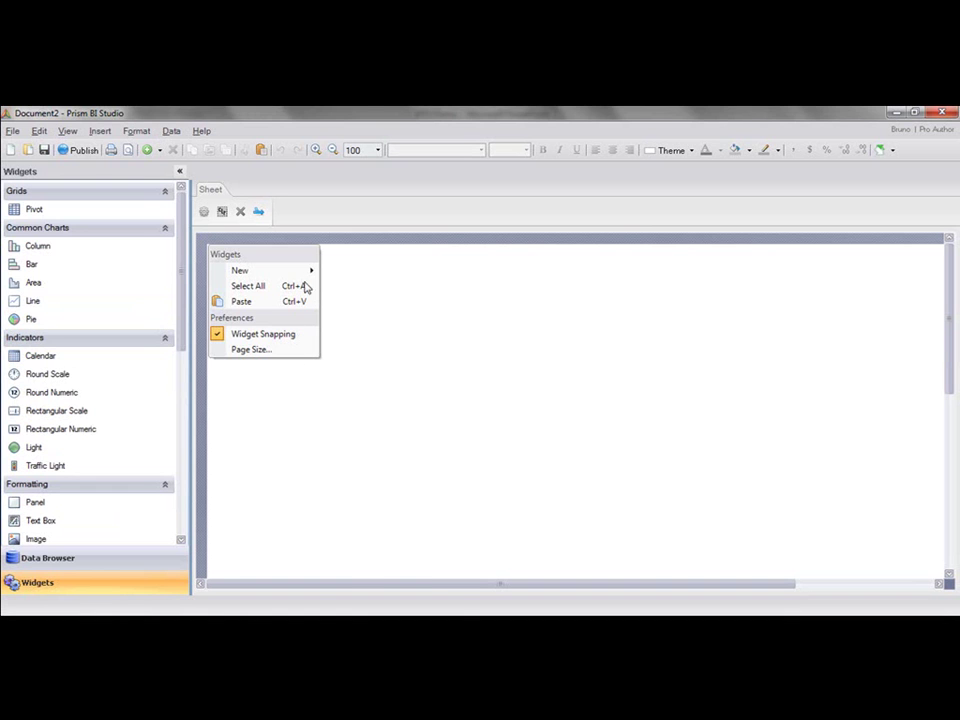
- Insert an image widget in the sheet's upper-left corner and load the SFDC_Meetup picture into it
mouse_move(275, 279)
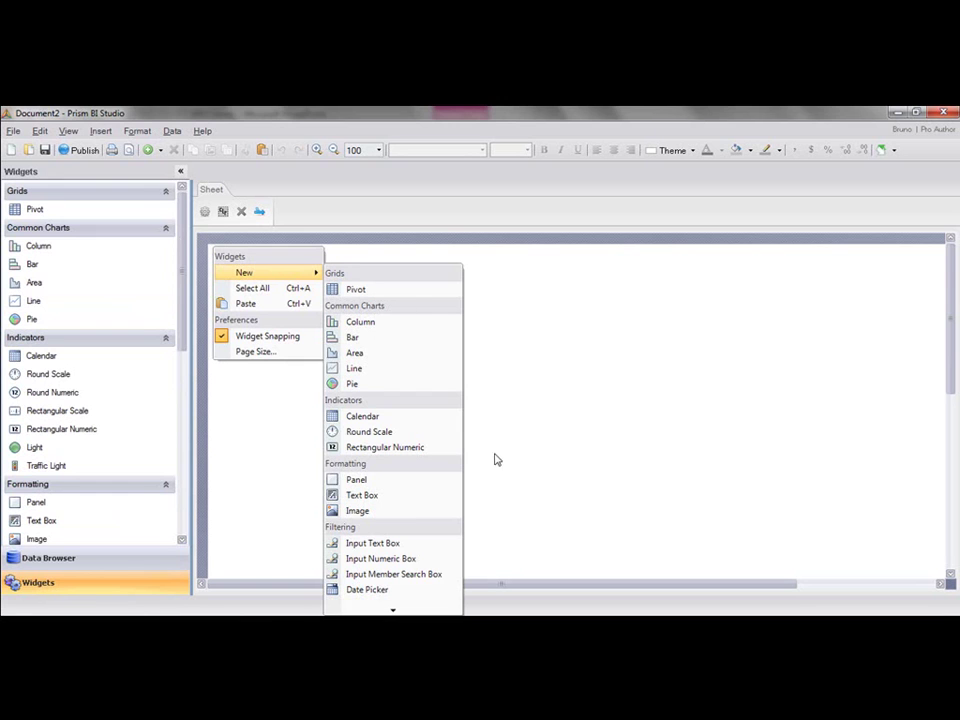
left_click(366, 513)
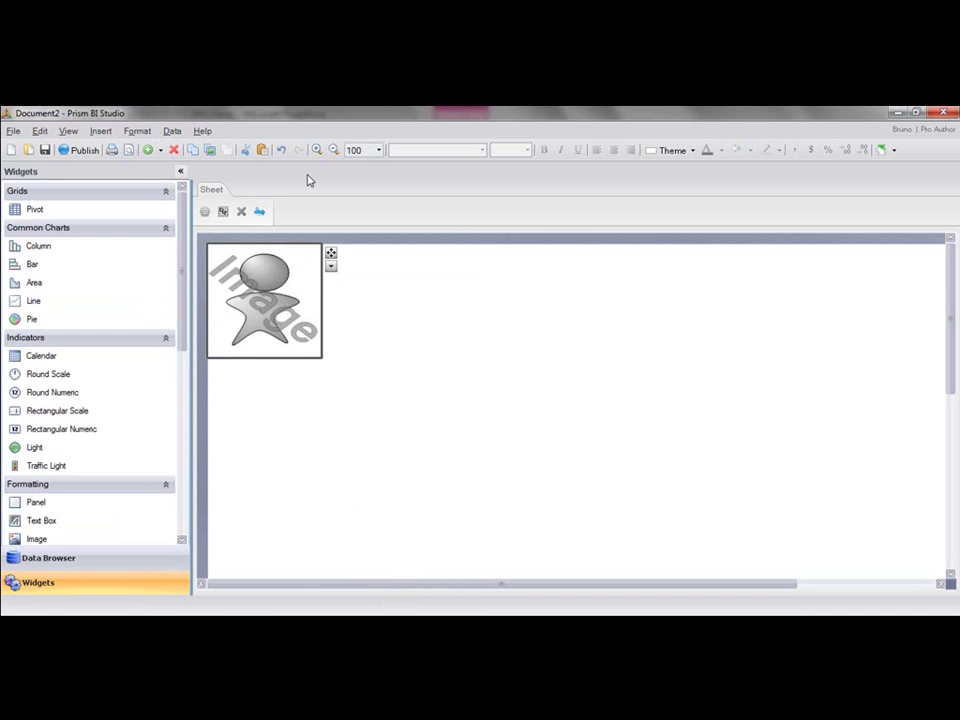
left_click(331, 266)
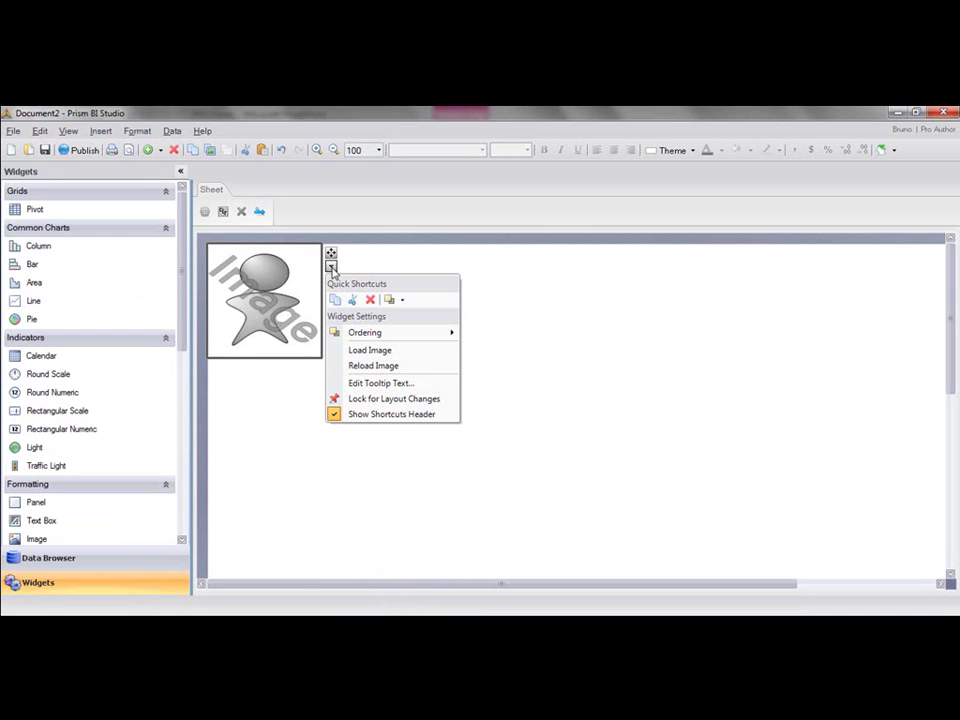
left_click(372, 350)
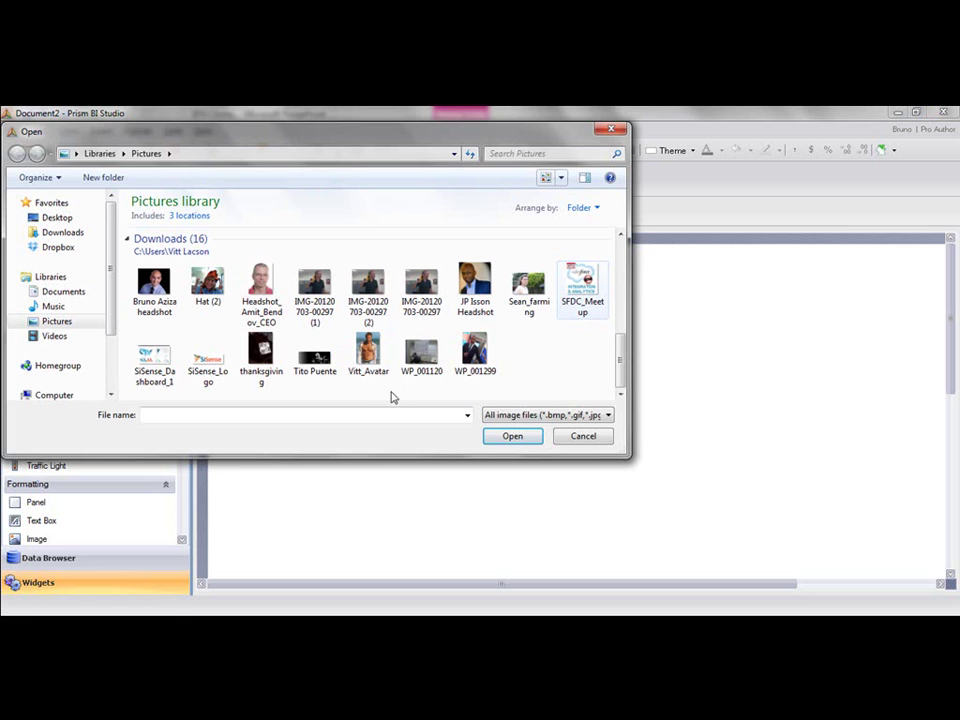
double_click(580, 298)
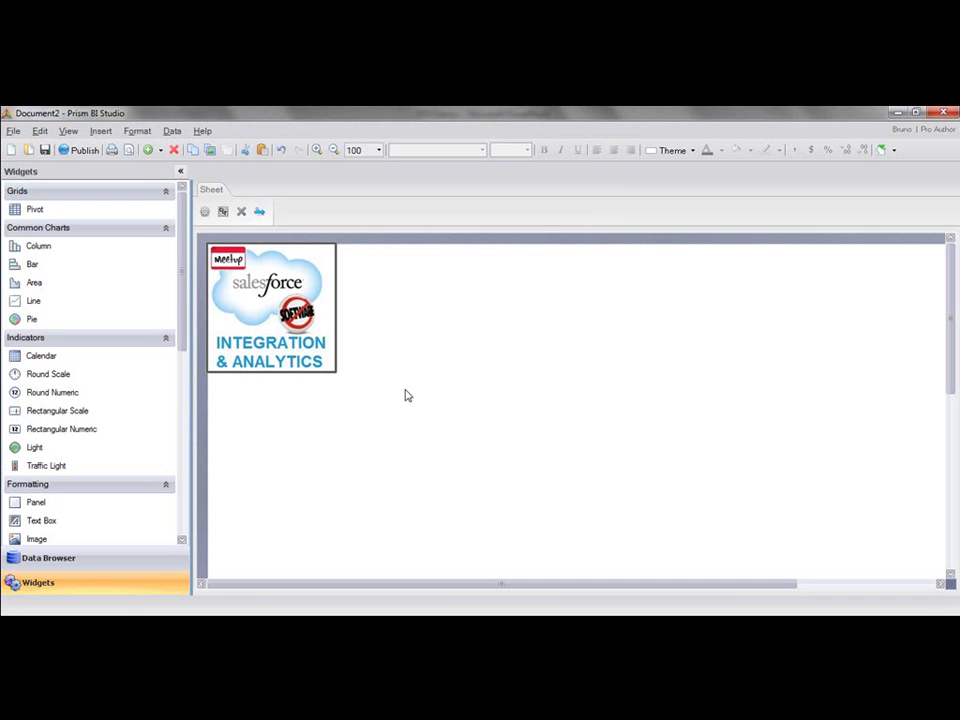
- Duplicate the Salesforce meetup image widget and load the IHeartData picture into the copy
key("ctrl+c")
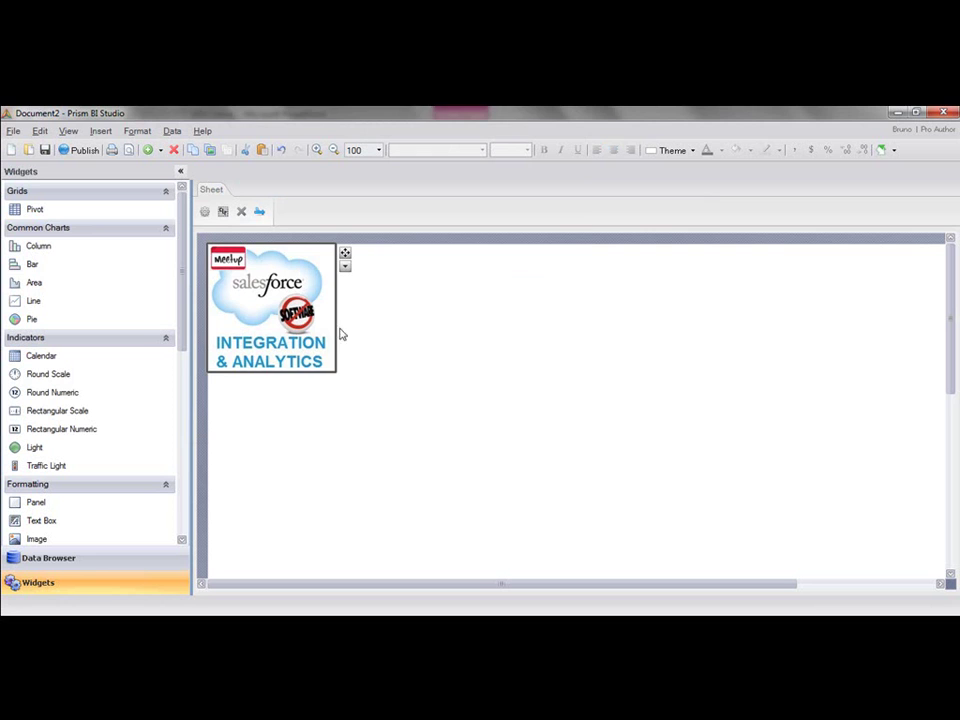
key("ctrl+v")
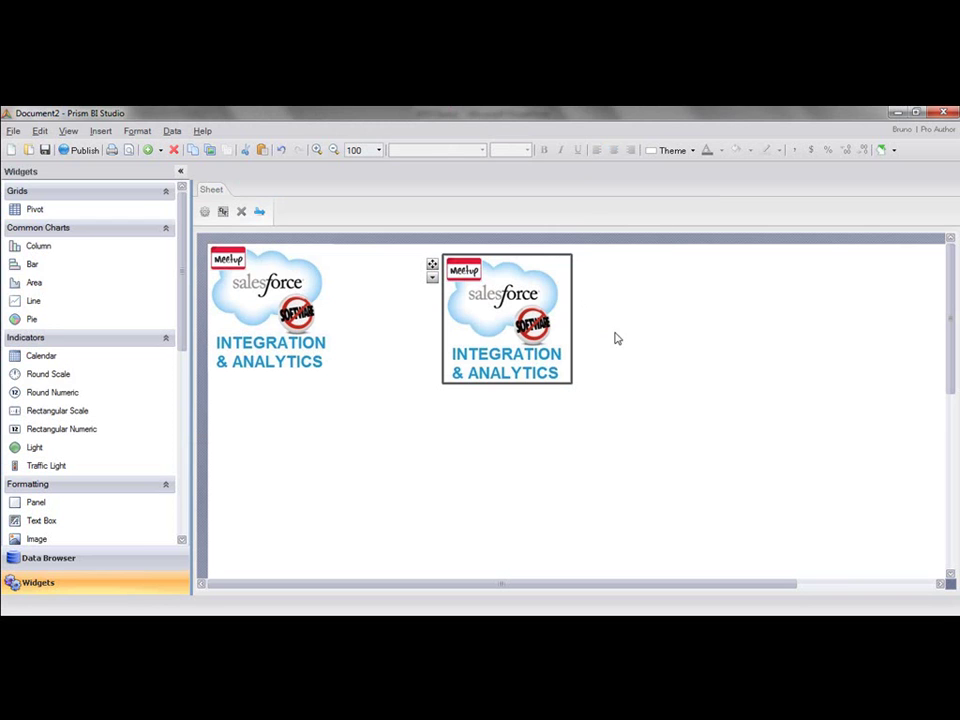
left_click(432, 278)
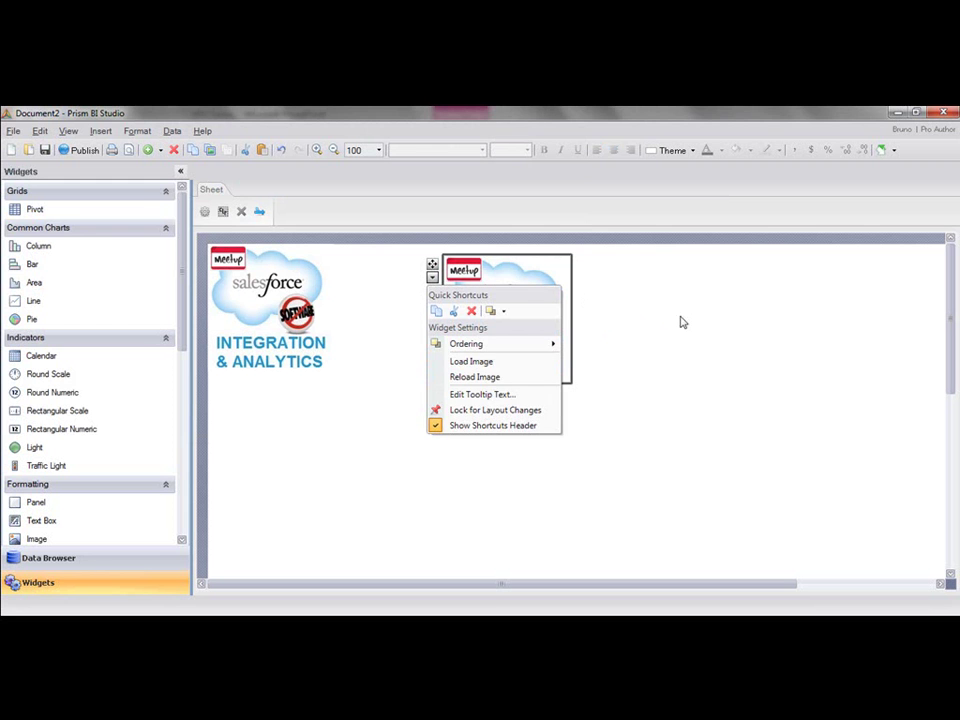
left_click(484, 364)
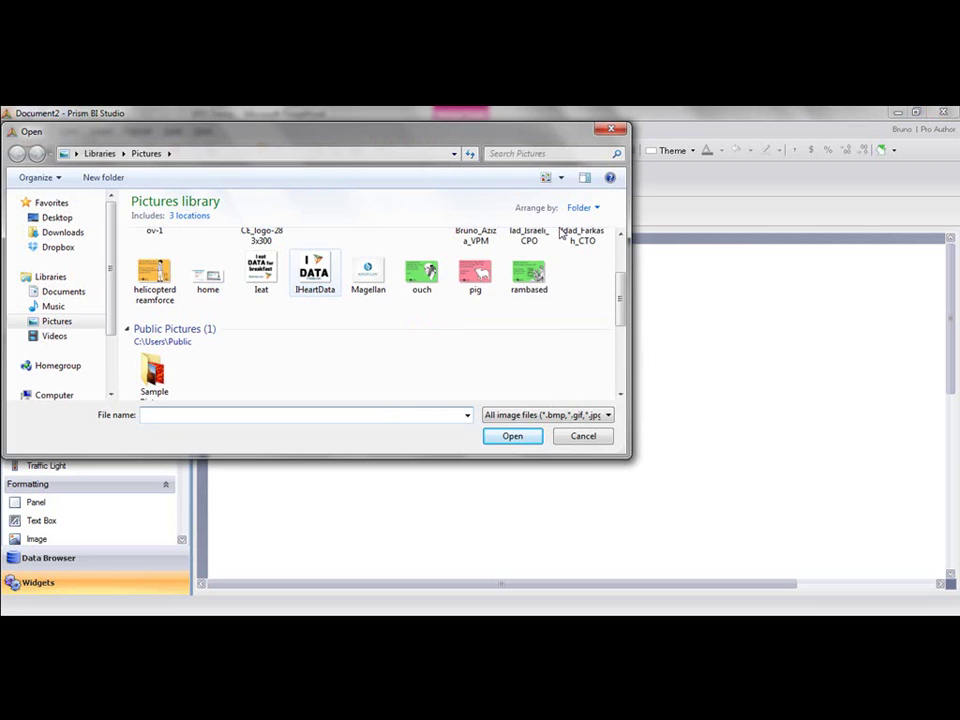
double_click(314, 278)
- Shrink the I Heart Data image to about the meetup logo's size and move it to the page's upper-right corner
left_click_drag(652, 465, 564, 371)
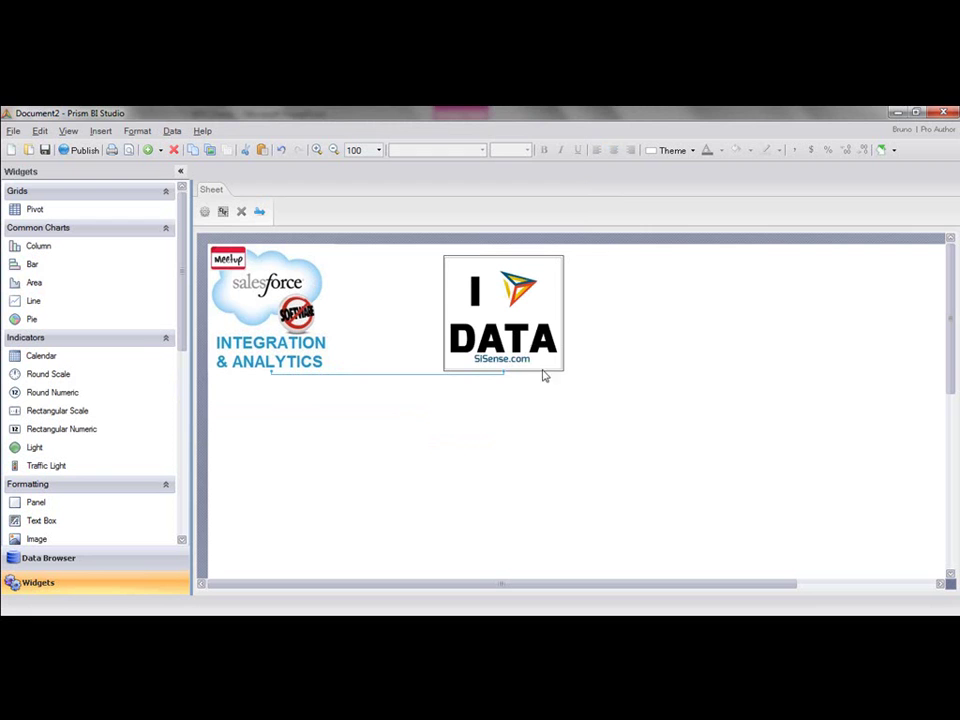
scroll(803, 320, "down", 3)
left_click_drag(483, 293, 787, 298)
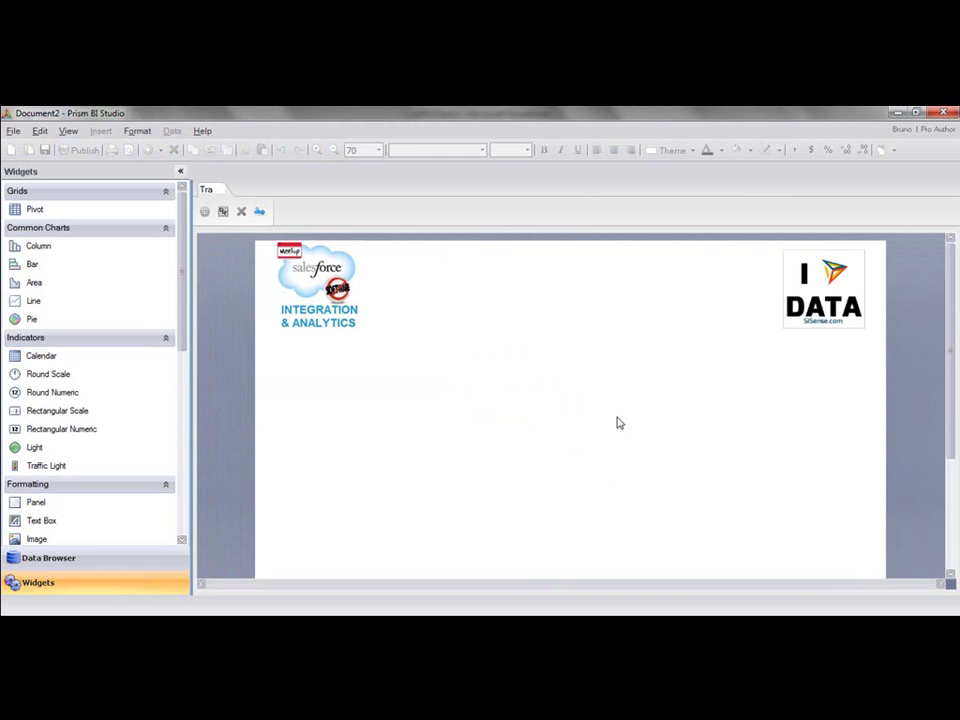
- Name the sheet Traffic and place a line chart widget on the page below the two logos
type("ffic")
key("Return")
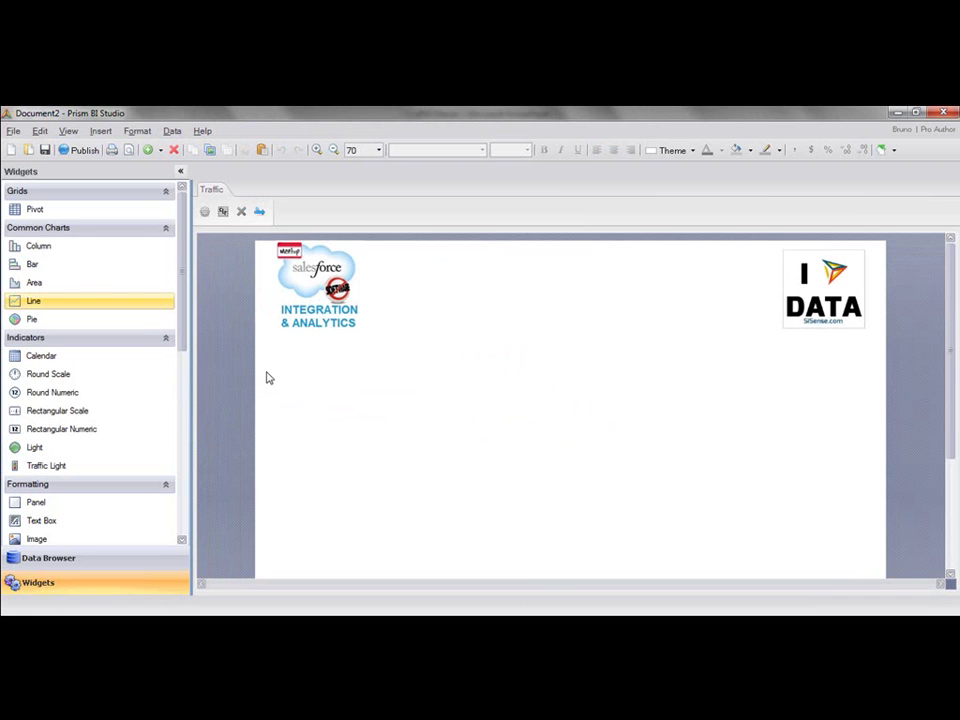
left_click_drag(100, 305, 332, 435)
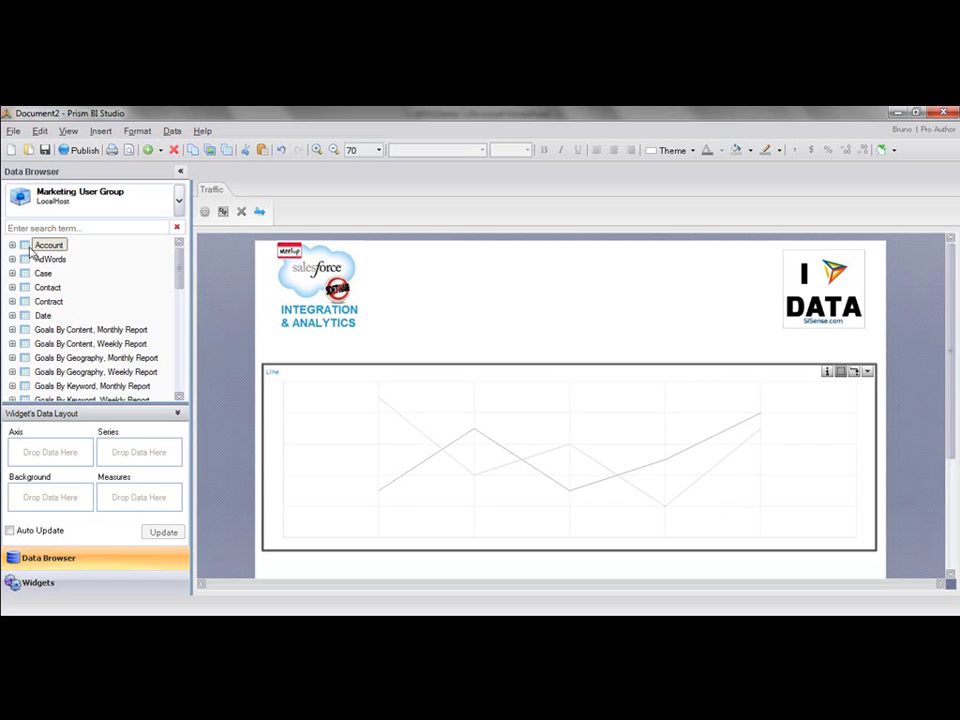
- Search the data for "traffic" and use Days from Traffic By Content, Daily Report as the line chart's axis
left_click(43, 230)
type("traffic")
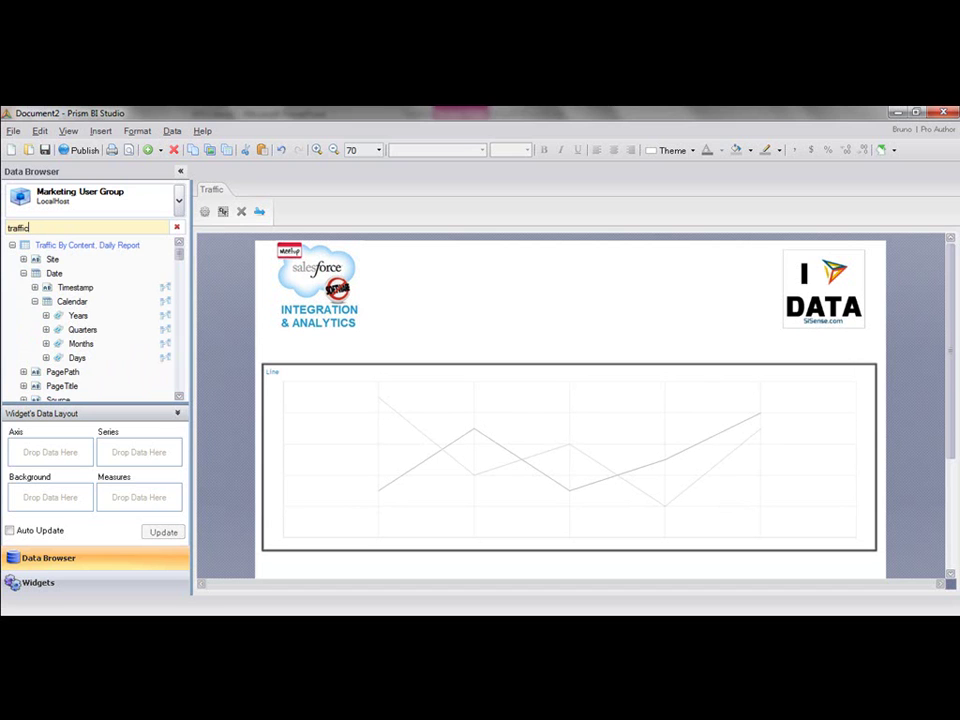
left_click(77, 357)
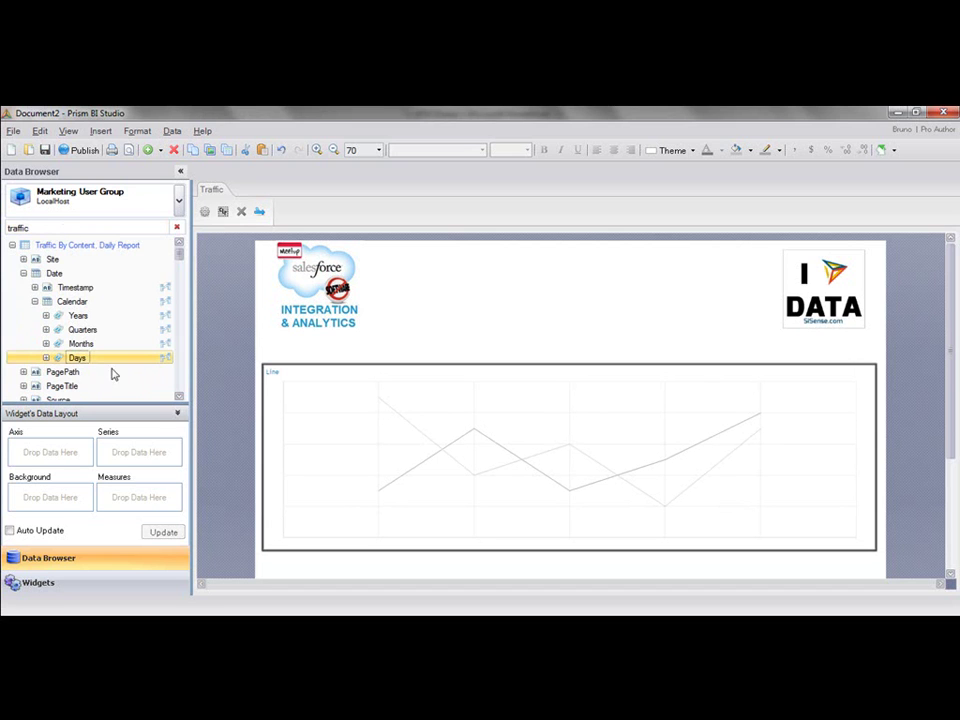
left_click_drag(78, 357, 70, 452)
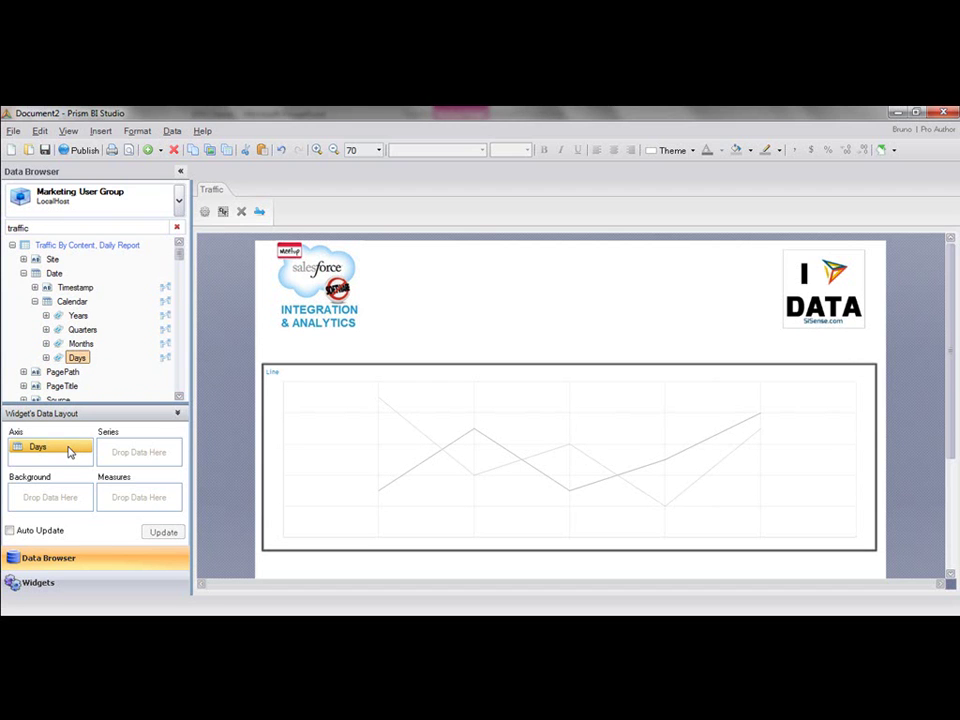
- Search for "visits", add the sum of Visits from Traffic By Content, Daily Report as the chart's measure, and update the chart
left_click(59, 230)
key("BackSpace")
key("BackSpace")
key("BackSpace")
key("BackSpace")
key("BackSpace")
key("BackSpace")
key("BackSpace")
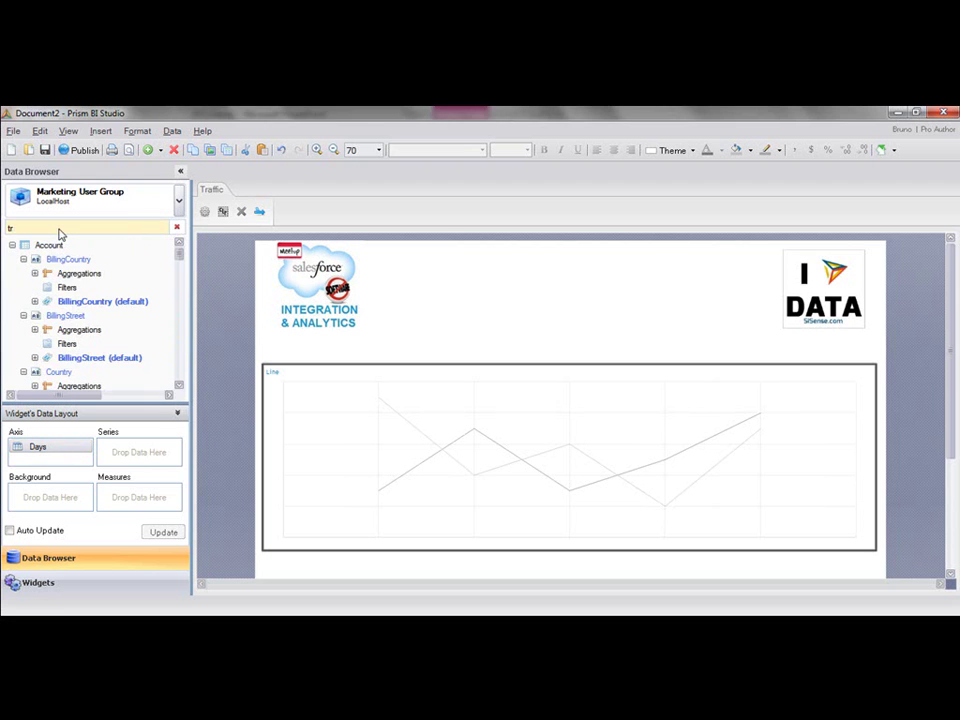
type("visits")
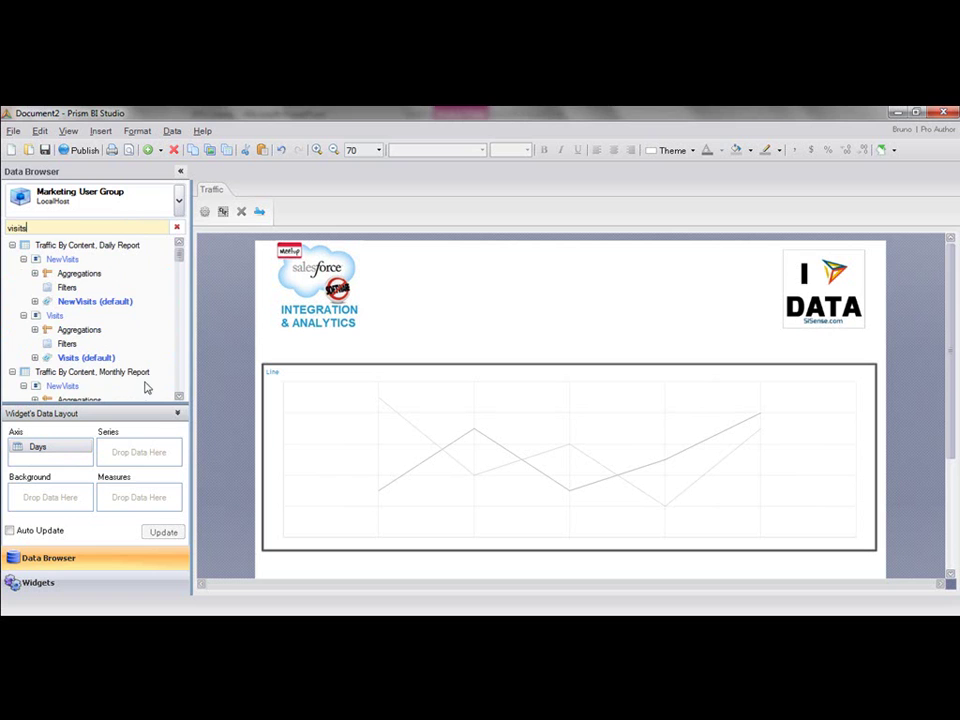
left_click_drag(60, 315, 90, 393)
left_click_drag(99, 318, 150, 510)
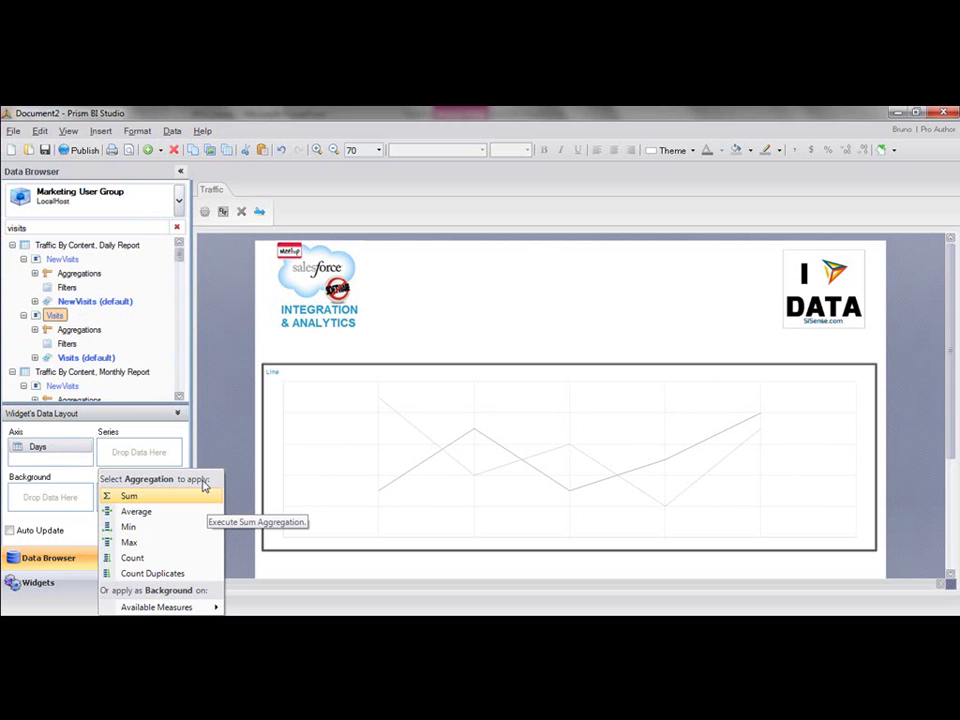
left_click(197, 497)
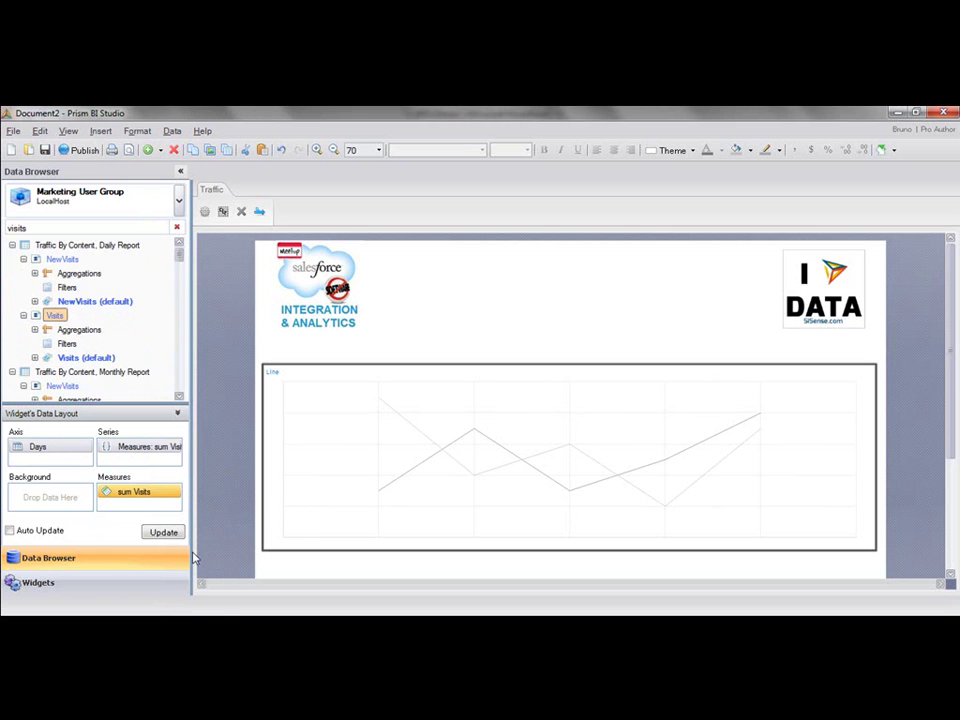
left_click(160, 532)
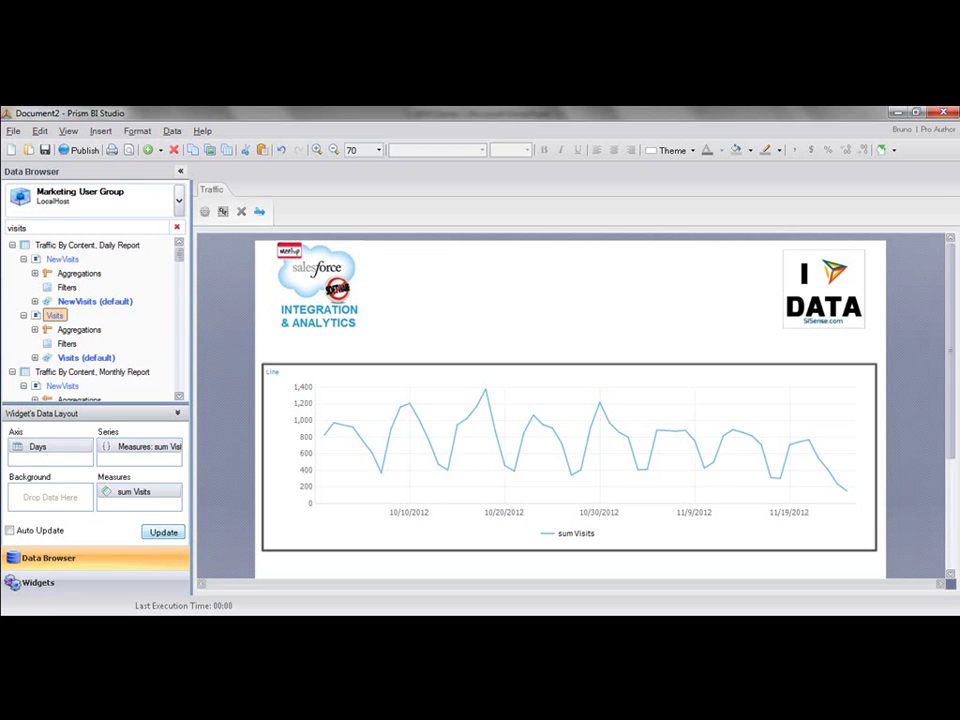
- Add a Medium filter from Traffic By Content, Daily Report above the chart and set it to cpc
left_click(177, 228)
left_click(77, 229)
type("med")
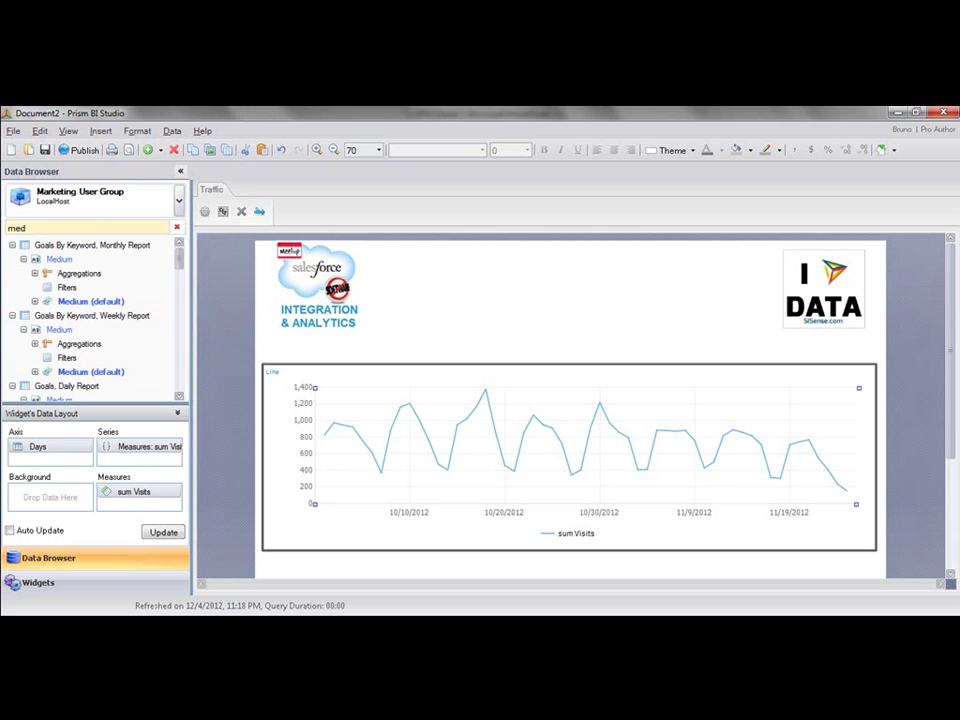
type("ium")
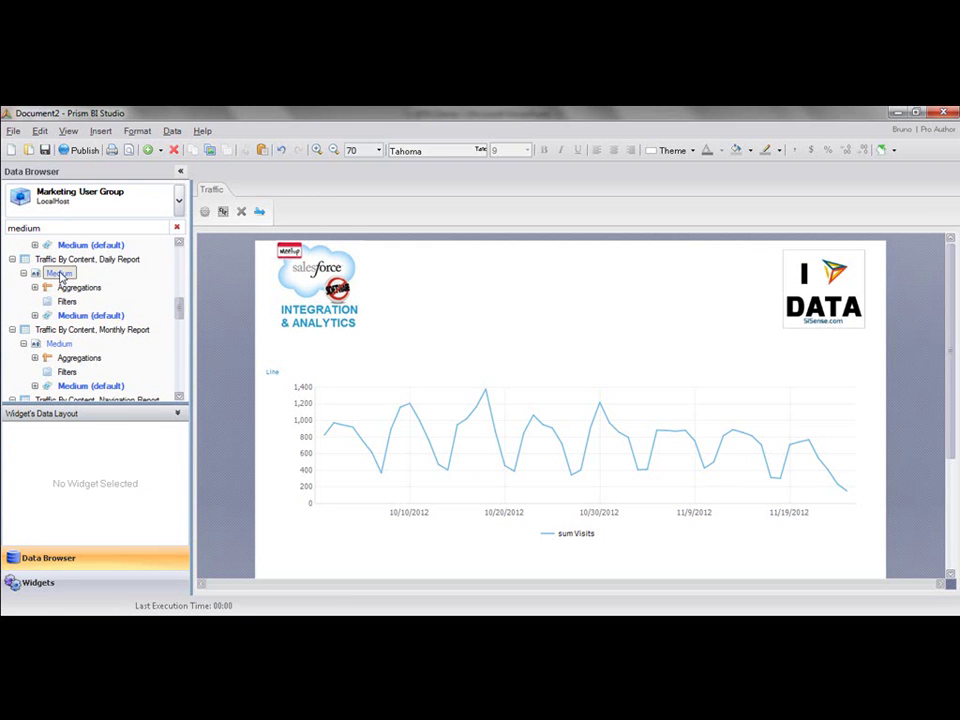
left_click(58, 274)
left_click_drag(470, 331, 470, 331)
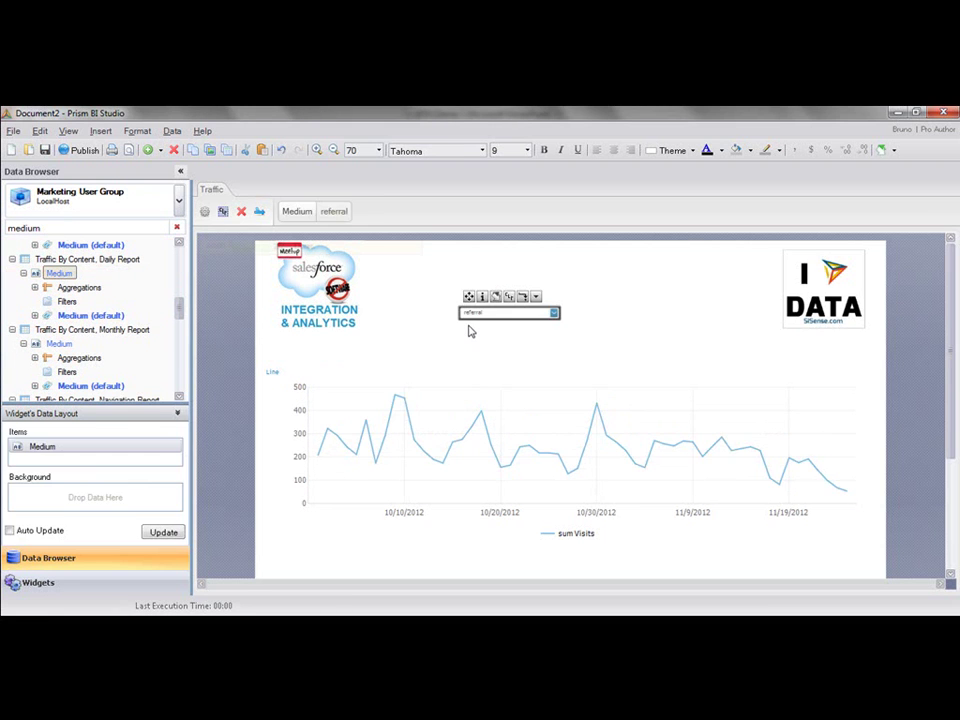
left_click(511, 318)
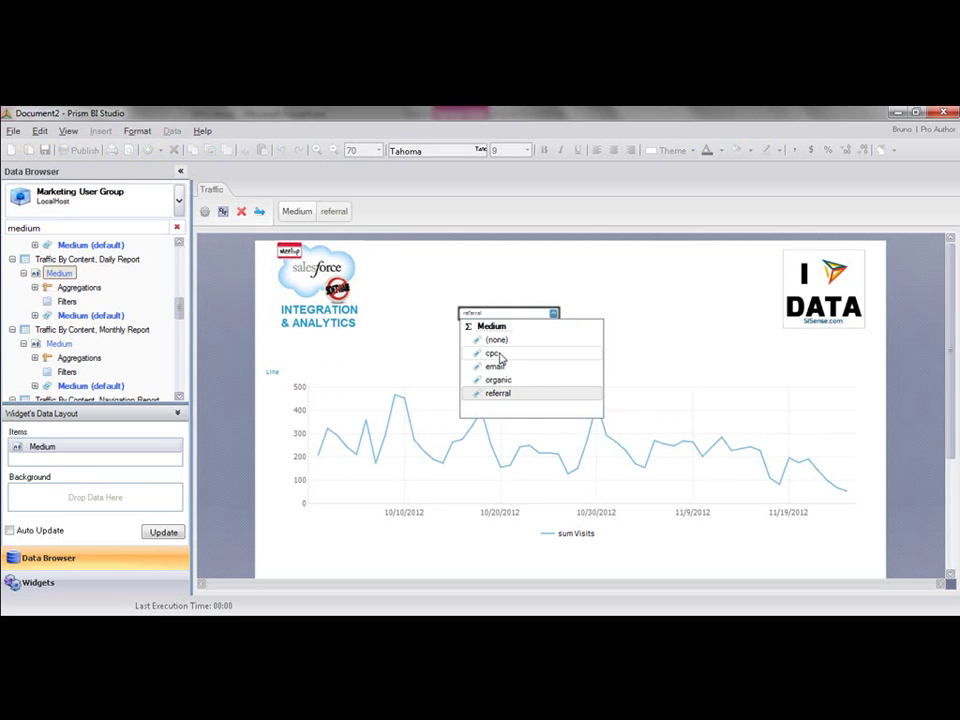
left_click(501, 357)
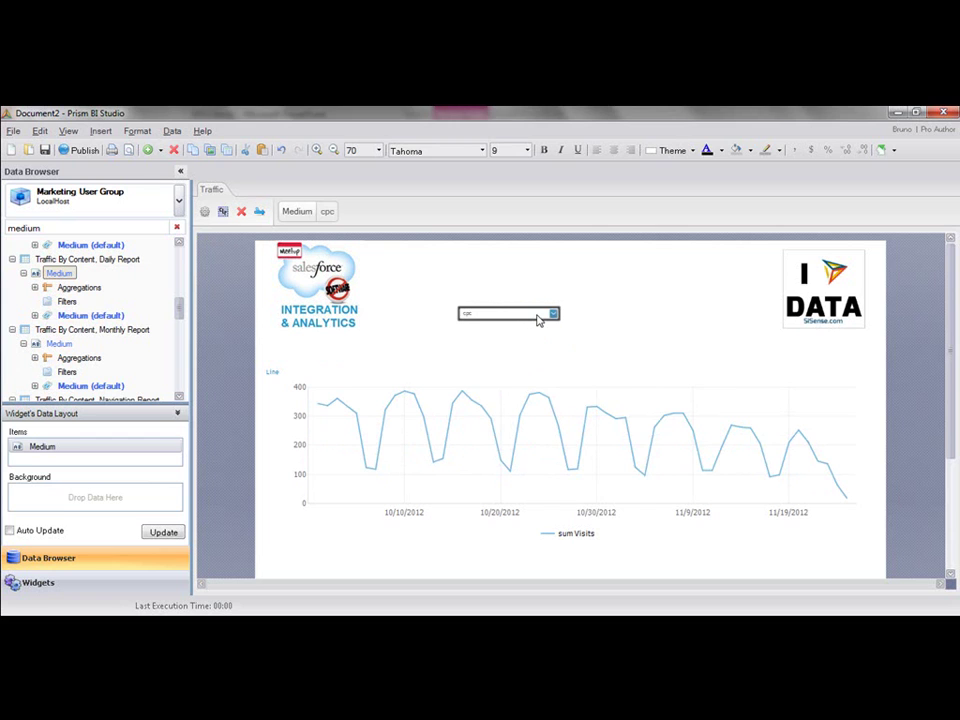
- Allow multiple selection in the Medium filter and add organic to the selected cpc
right_click(503, 320)
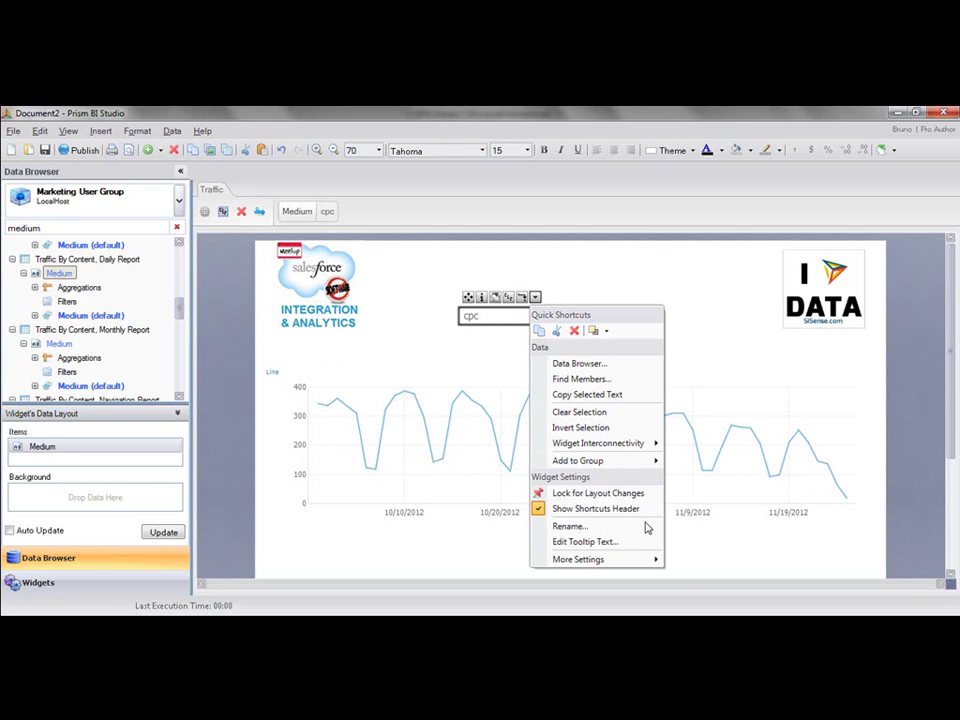
left_click(613, 566)
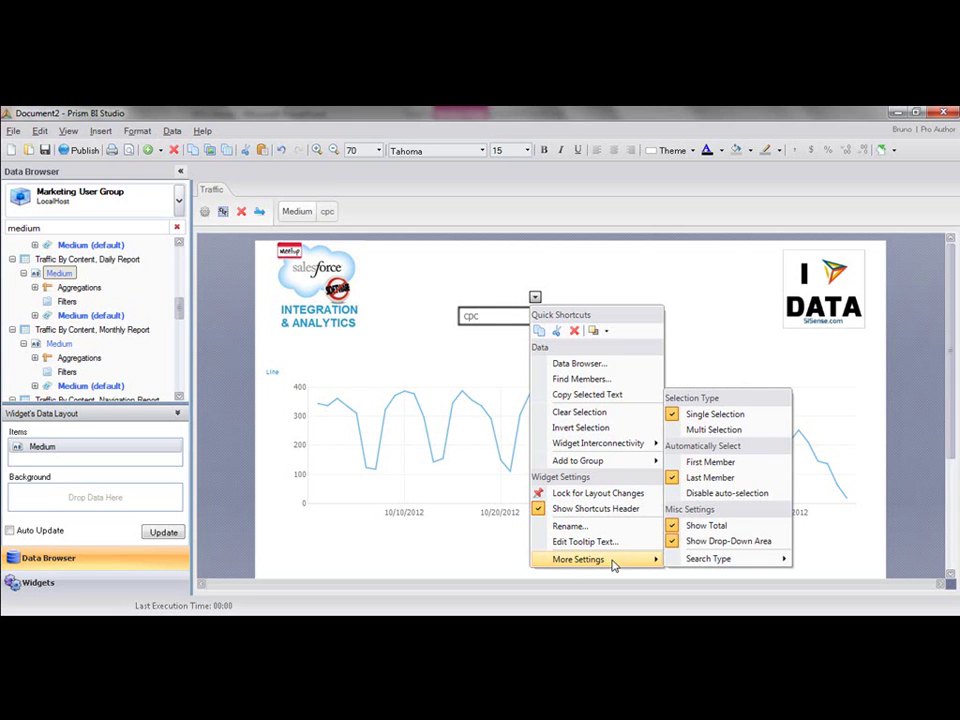
left_click(718, 430)
left_click(553, 316)
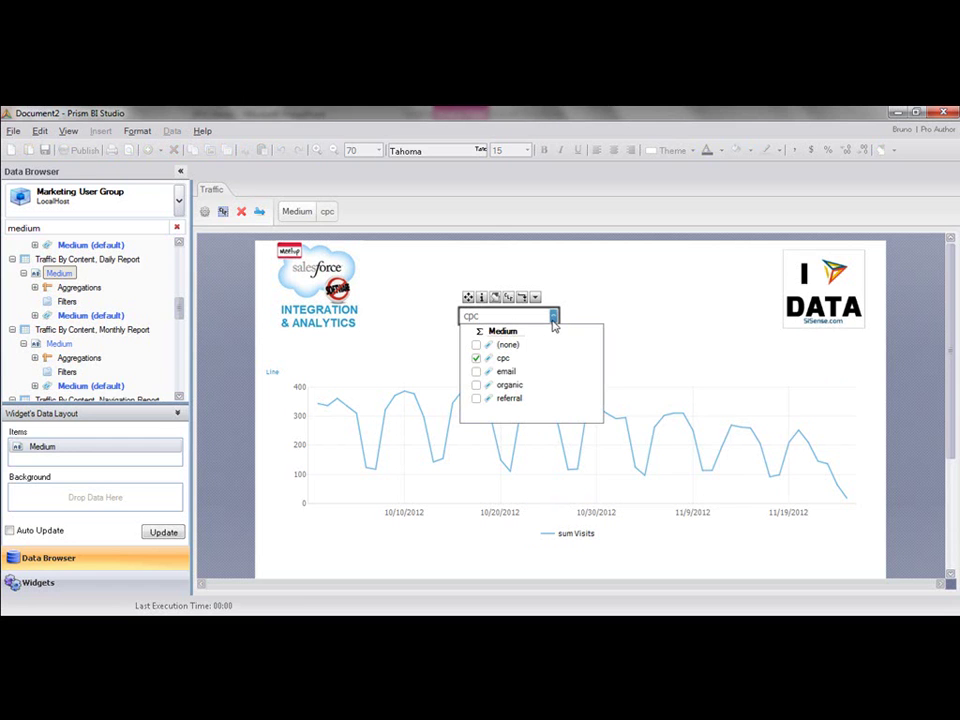
left_click(476, 384)
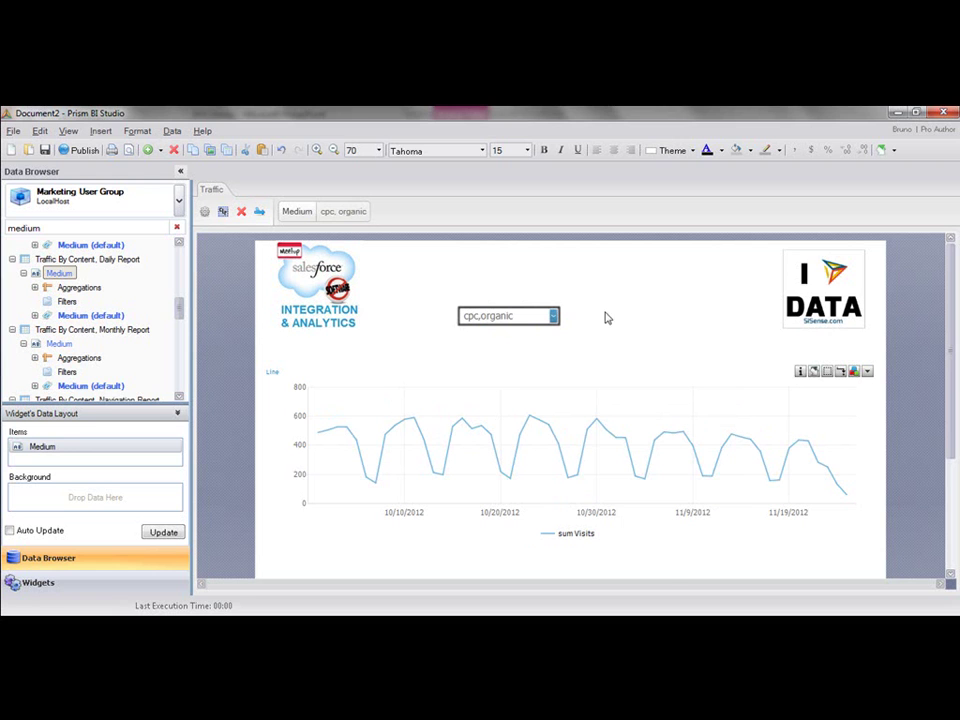
- Rename the Medium filter widget Med1 and move it down, directly above the line chart
right_click(491, 311)
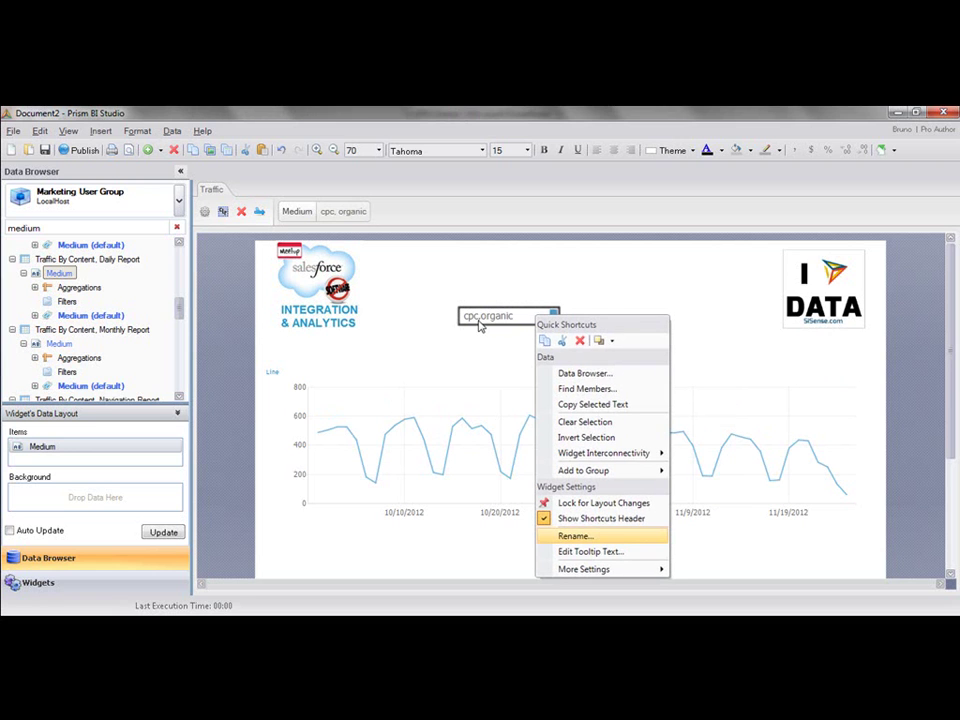
left_click(575, 536)
type("Med1")
key("Return")
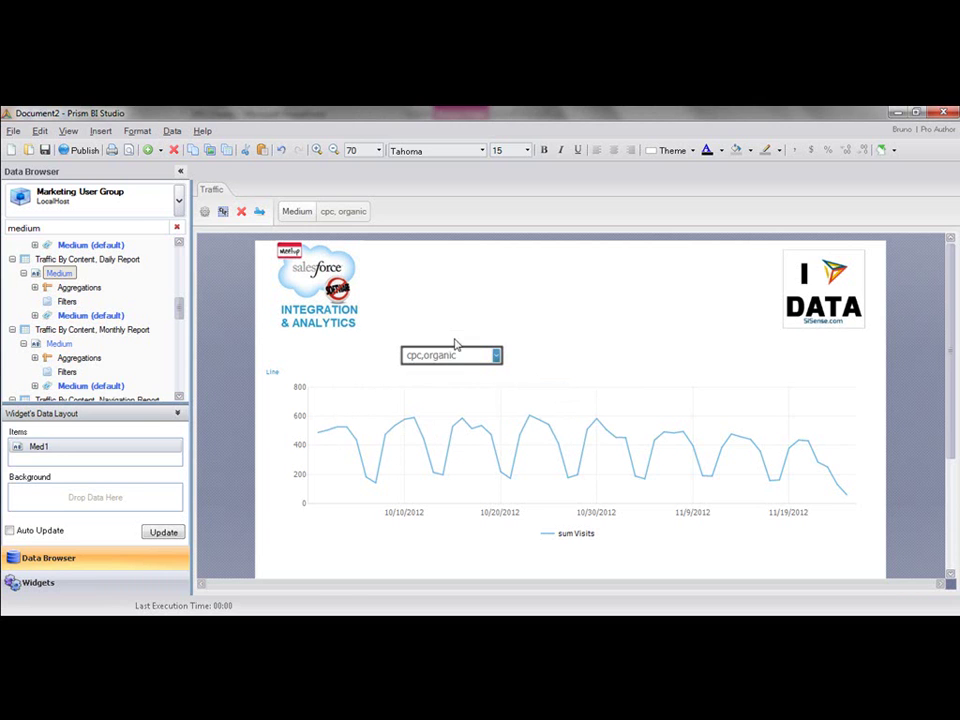
- Place a copy of the Med1 filter beside it, aligned to its right, and rename the copy Med2
key("ctrl+v")
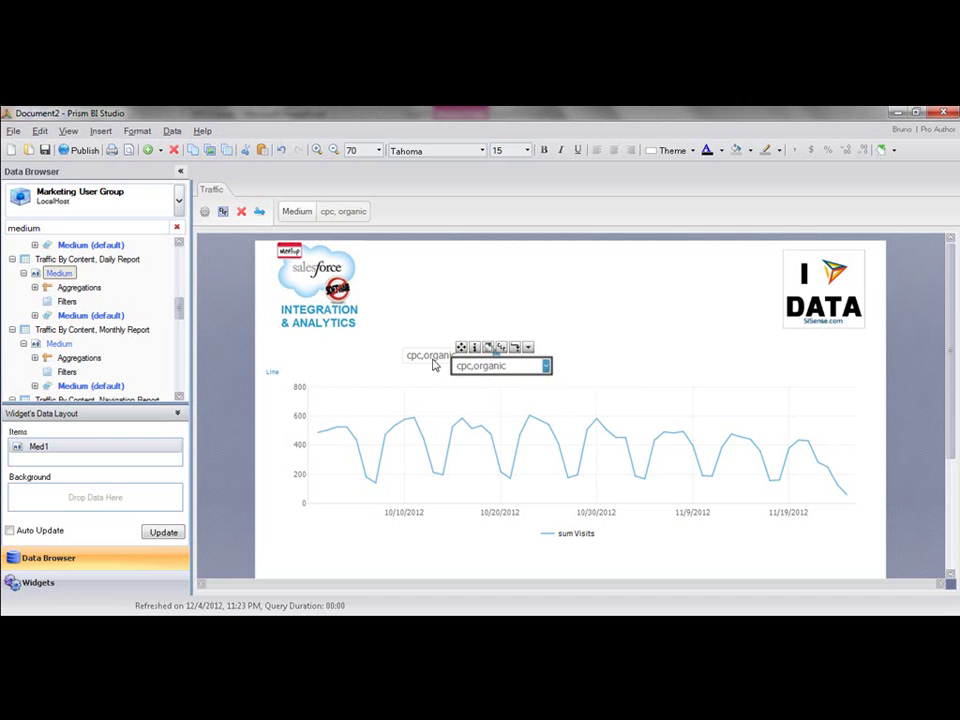
left_click_drag(485, 365, 622, 347)
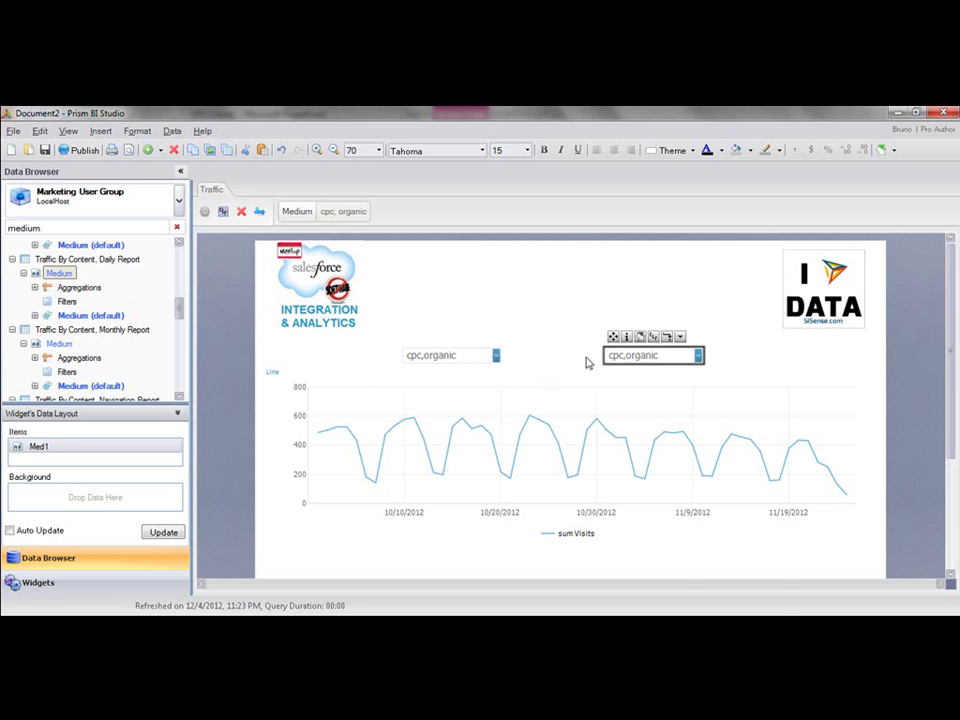
right_click(649, 356)
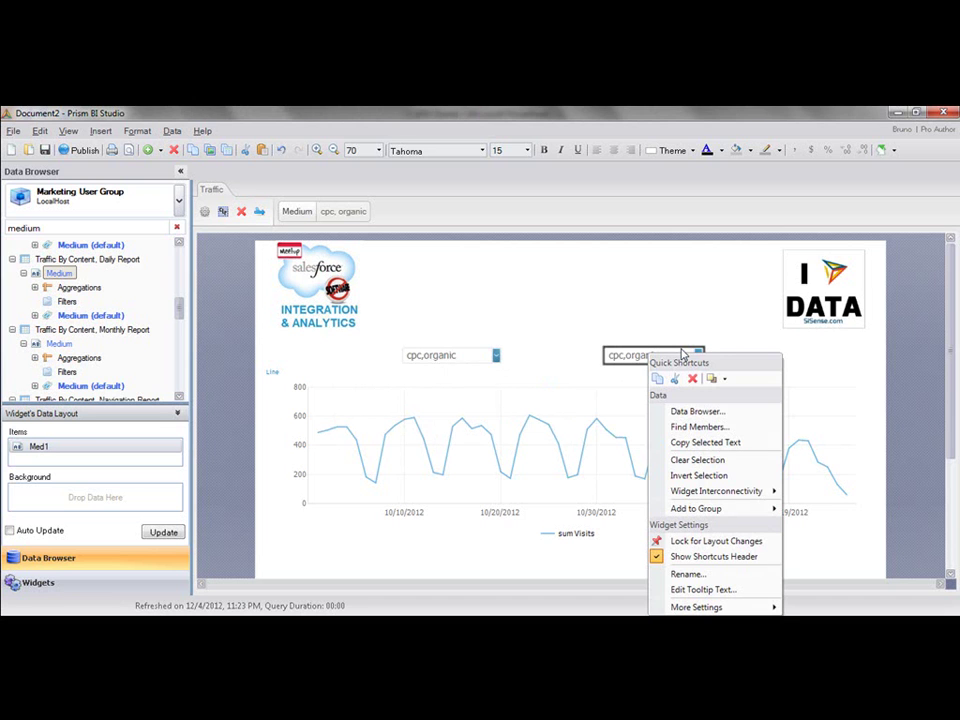
left_click(684, 574)
type("Med2")
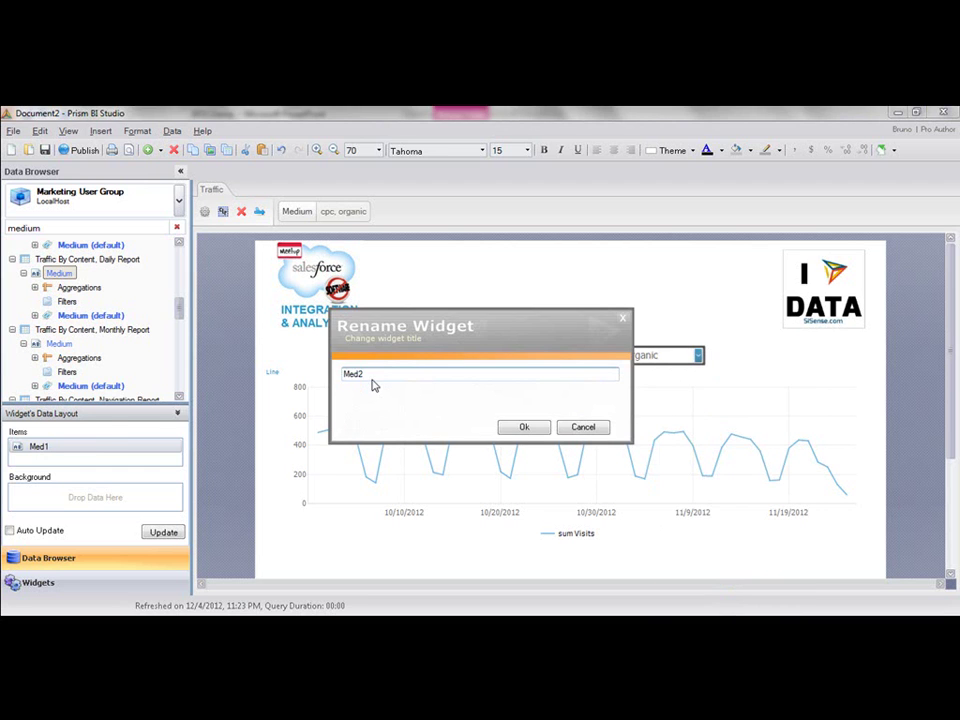
left_click(515, 429)
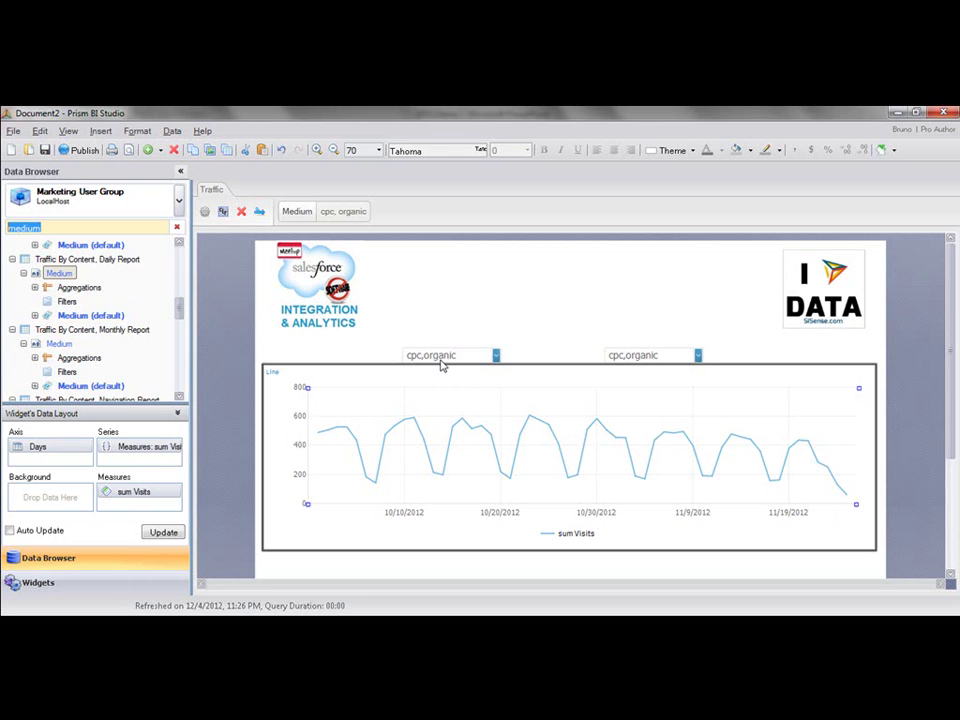
- Clear the data search and start a new calculated measure under Measures for the line chart
key("BackSpace")
scroll(29, 240, "down", 4)
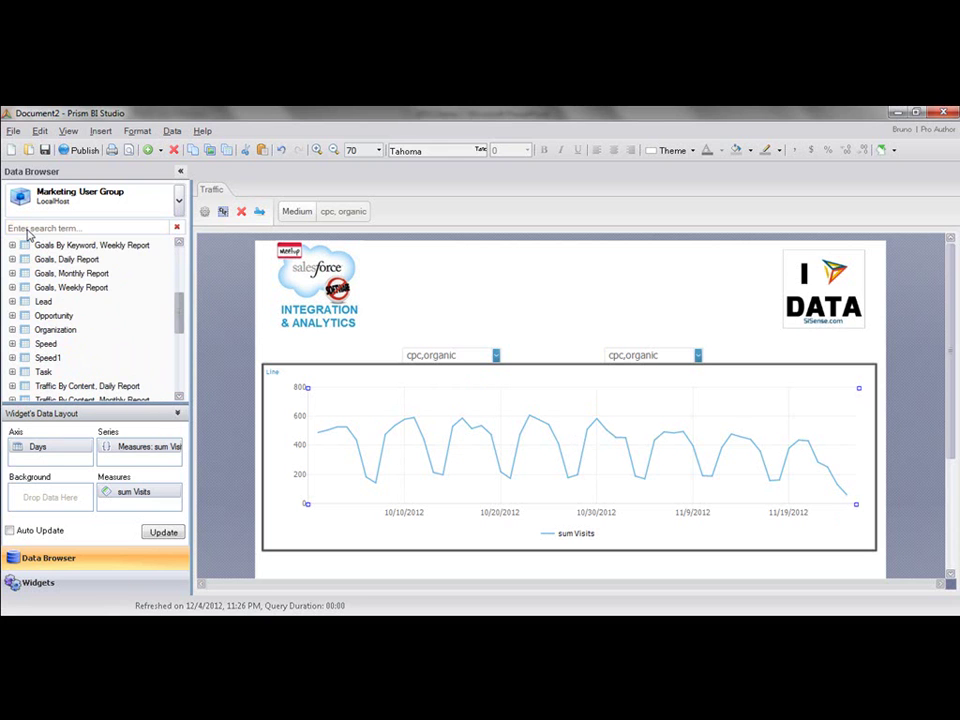
scroll(510, 395, "down", 4)
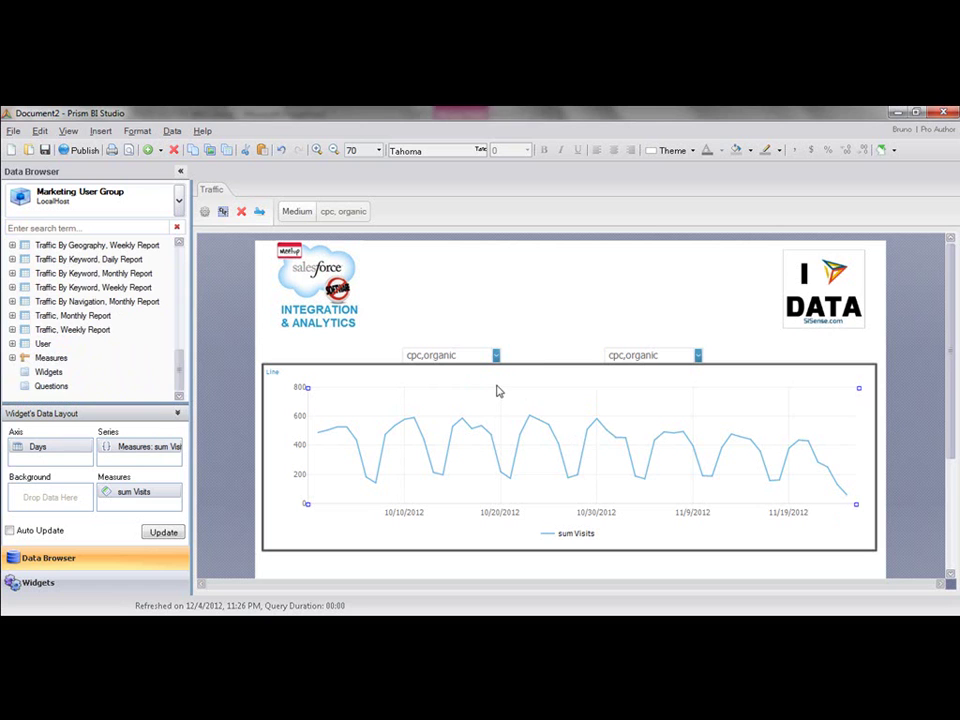
right_click(72, 358)
left_click(96, 386)
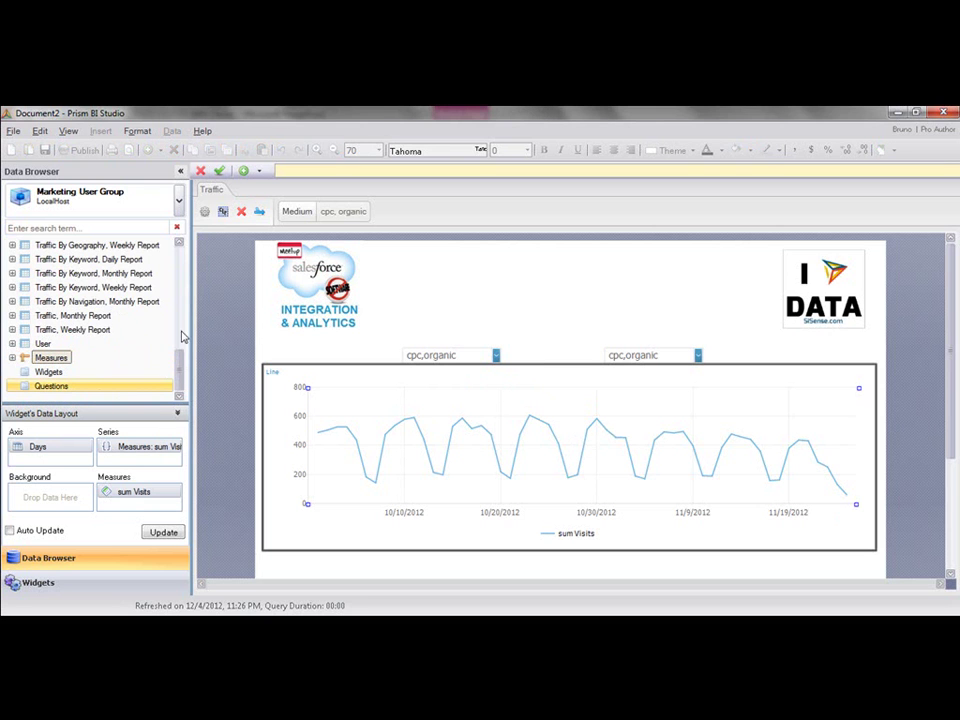
- Insert the sum of Visits from Traffic By Content, Daily Report into the new measure's formula
scroll(165, 350, "up", 1)
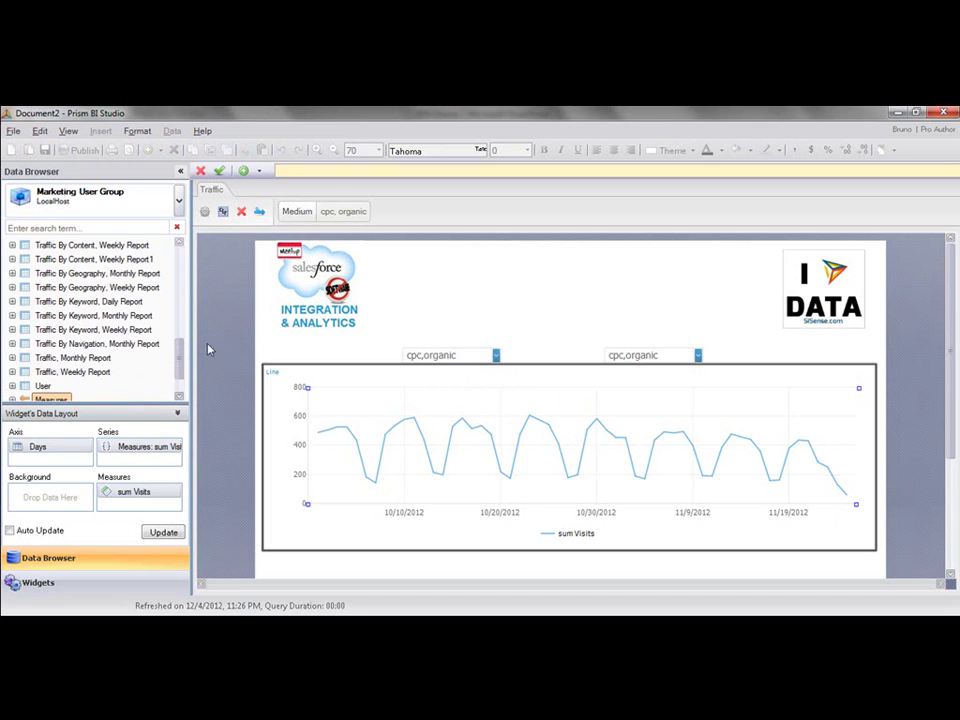
scroll(180, 399, "up", 3)
double_click(100, 245)
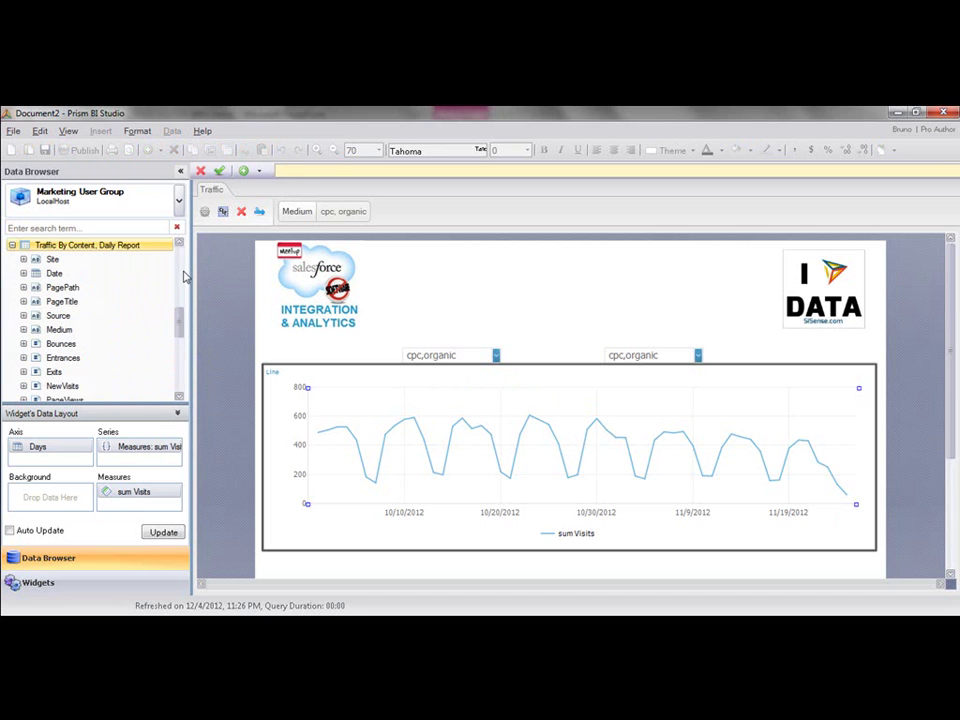
scroll(178, 268, "down", 3)
double_click(170, 301)
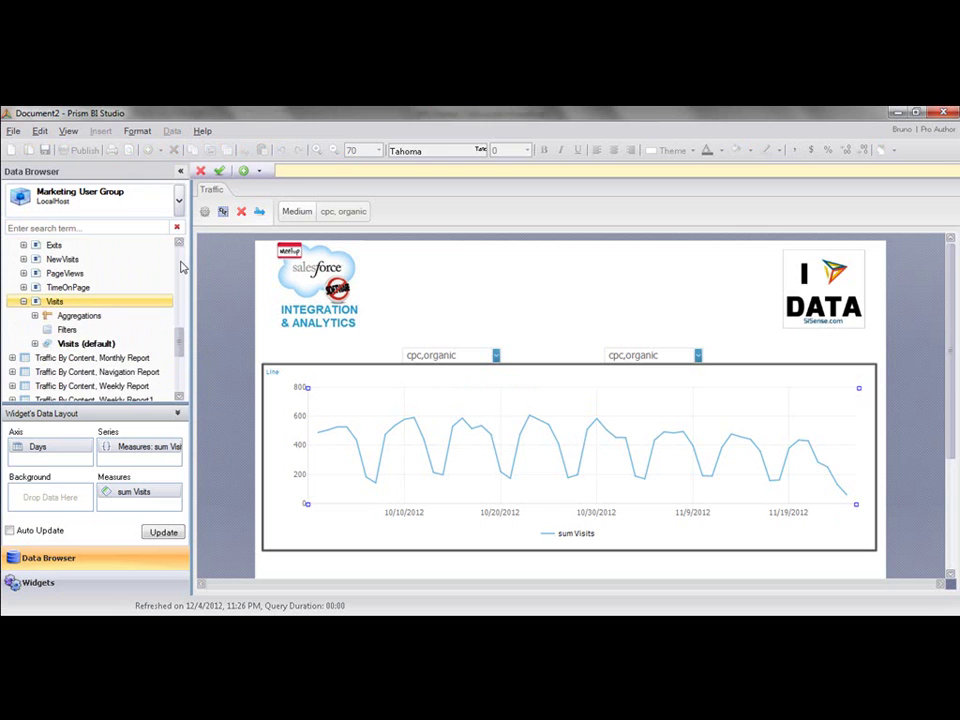
double_click(170, 316)
left_click(155, 330)
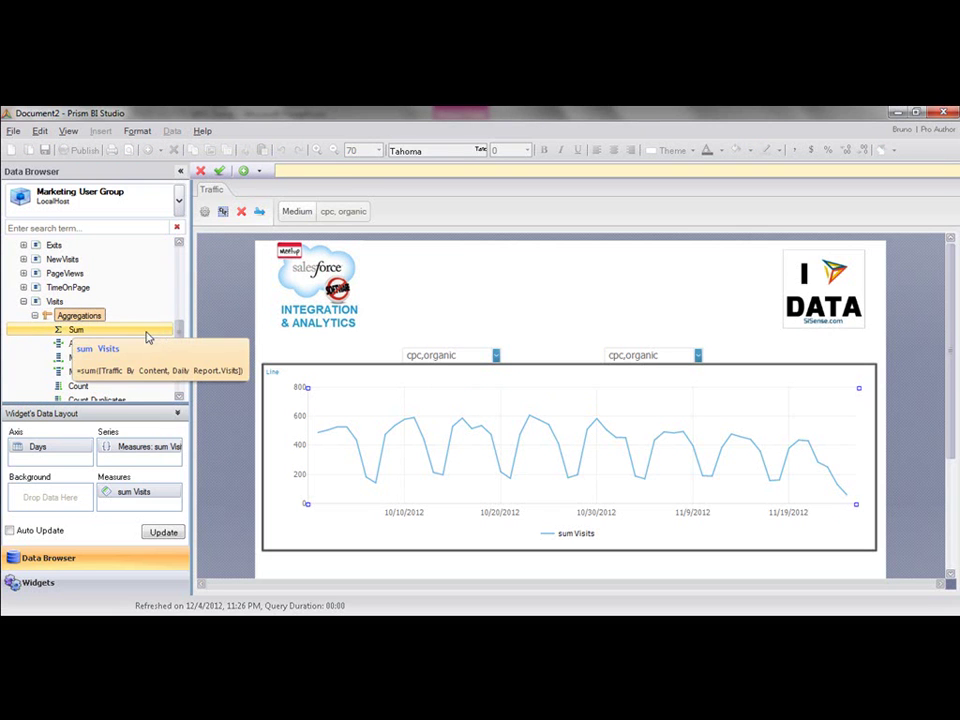
left_click_drag(362, 205, 352, 181)
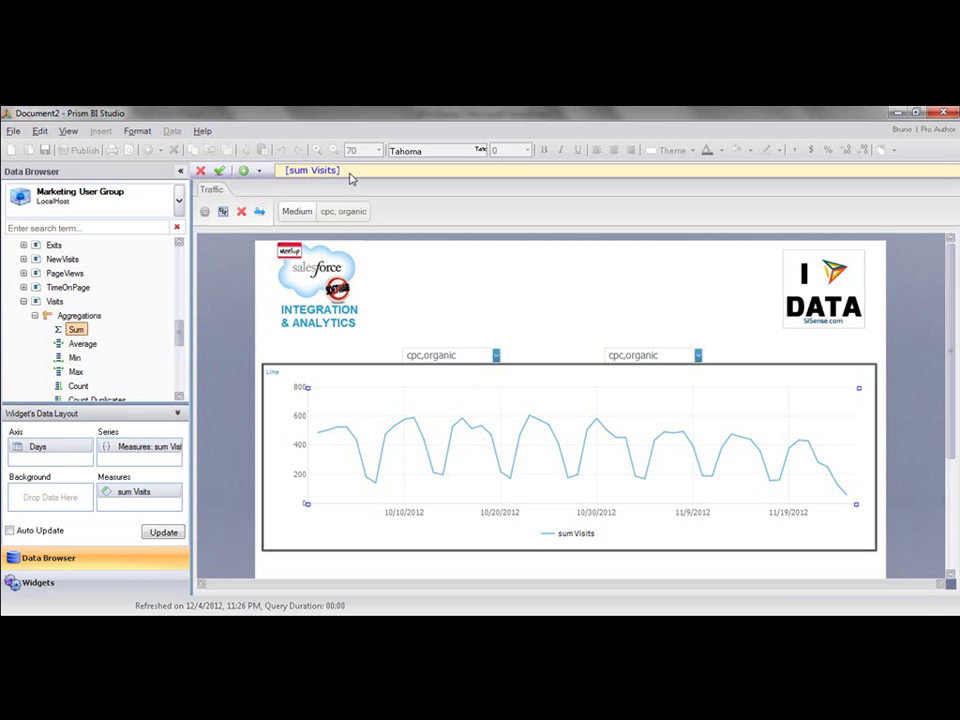
type(",[@")
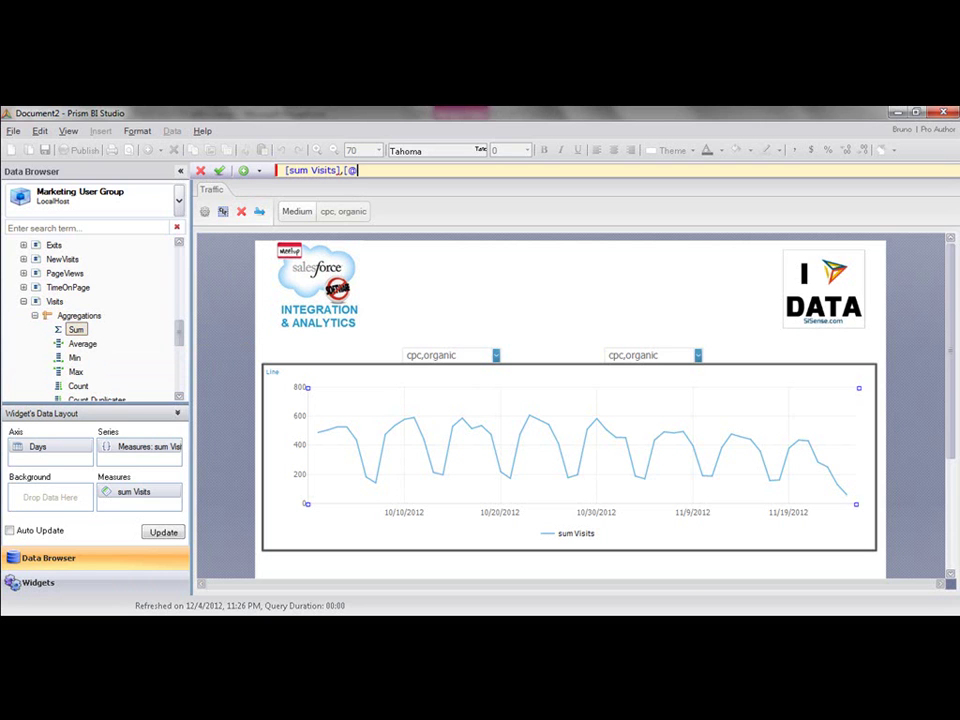
type("med1")
type("])")
key("Home")
type("(")
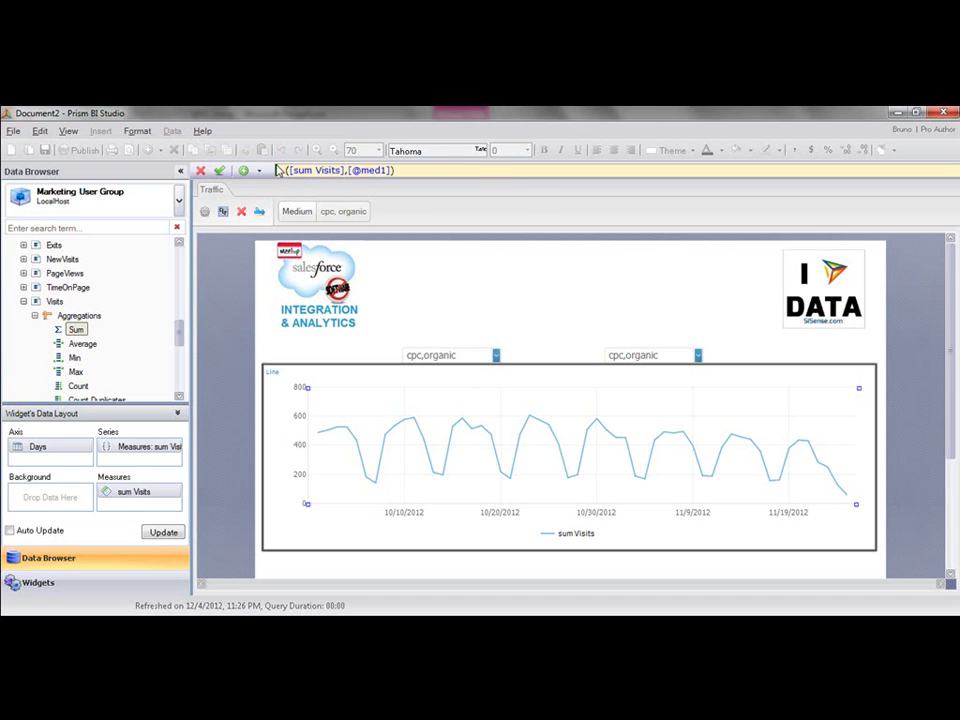
key("Return")
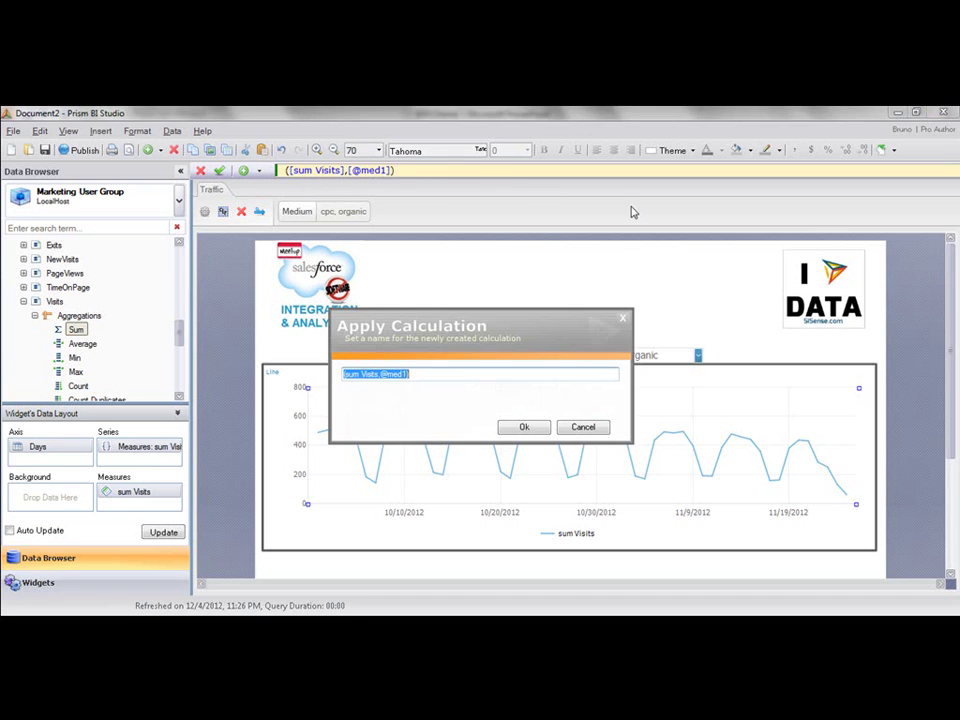
type("Med1")
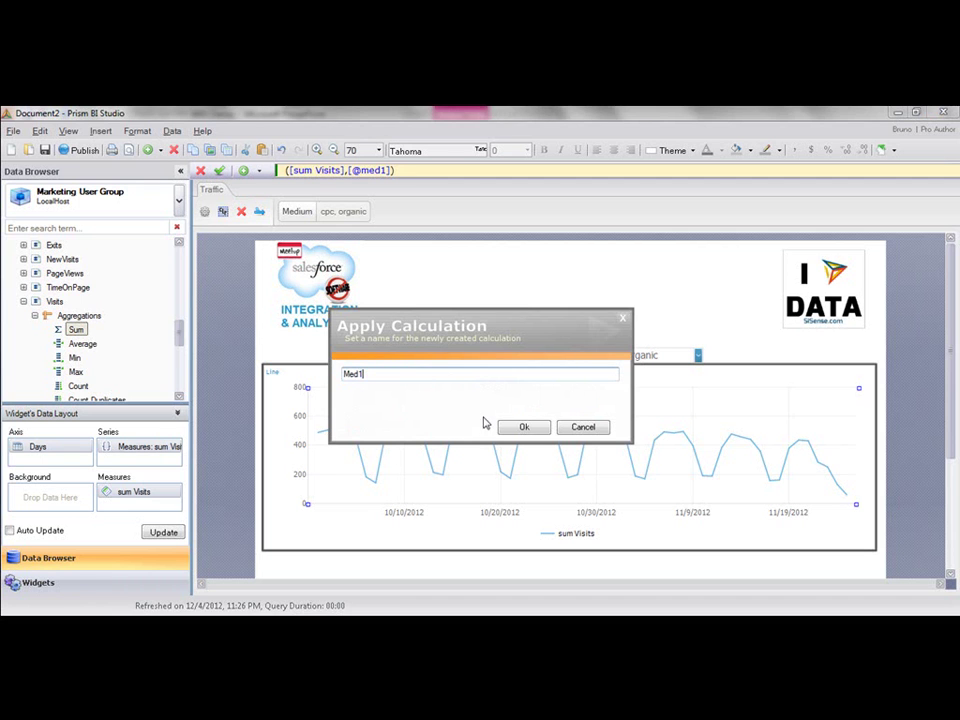
key("Return")
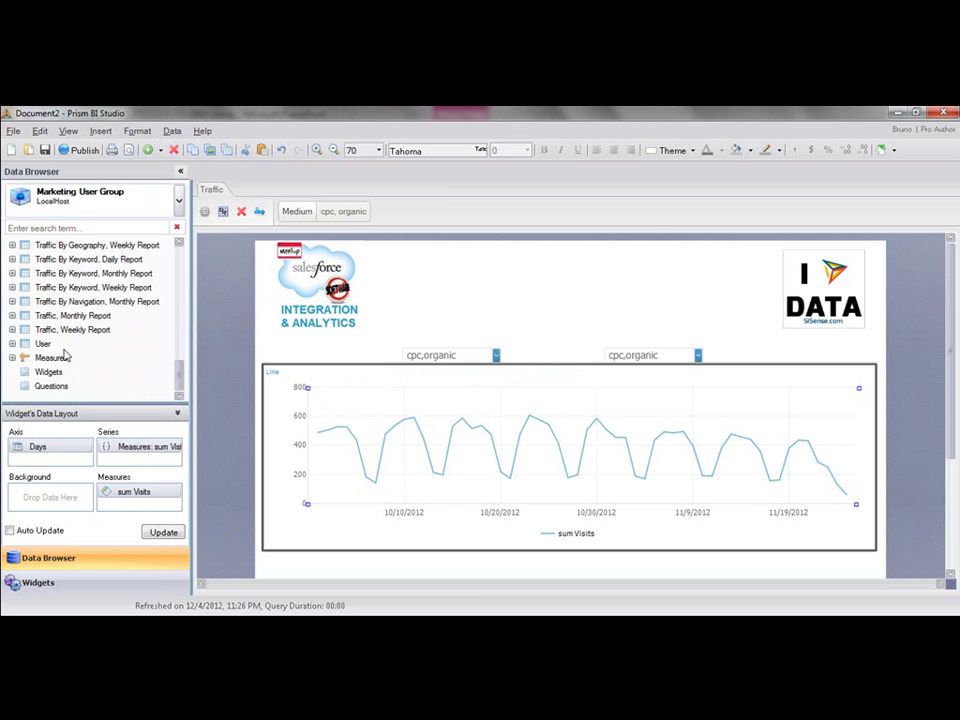
- Replace sum Visits with the new Med1 measure as the line chart's only measure
left_click(12, 357)
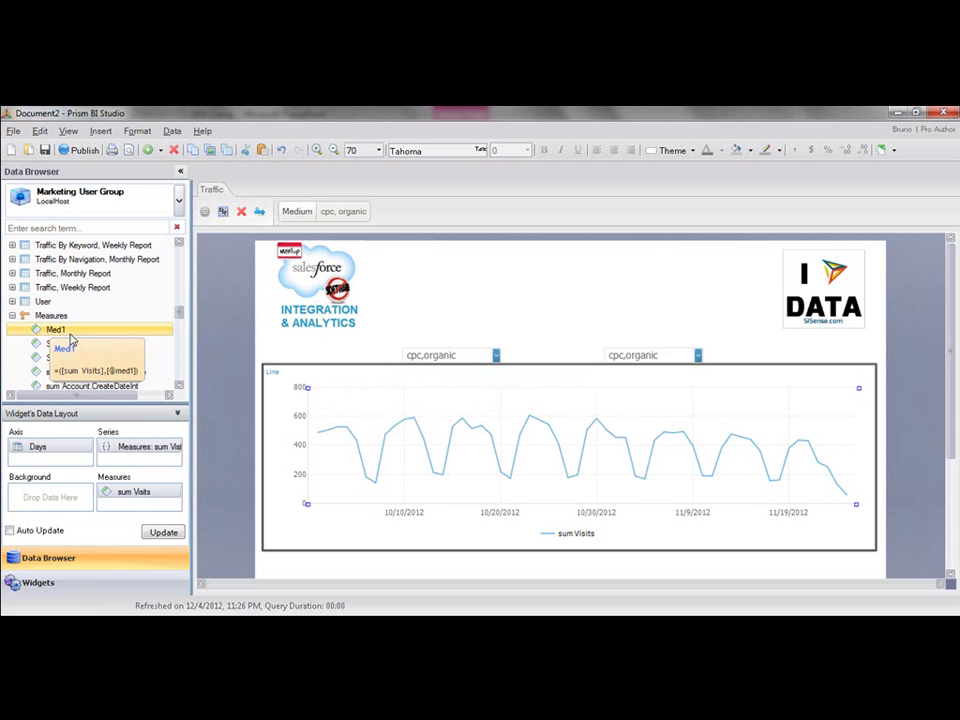
double_click(56, 330)
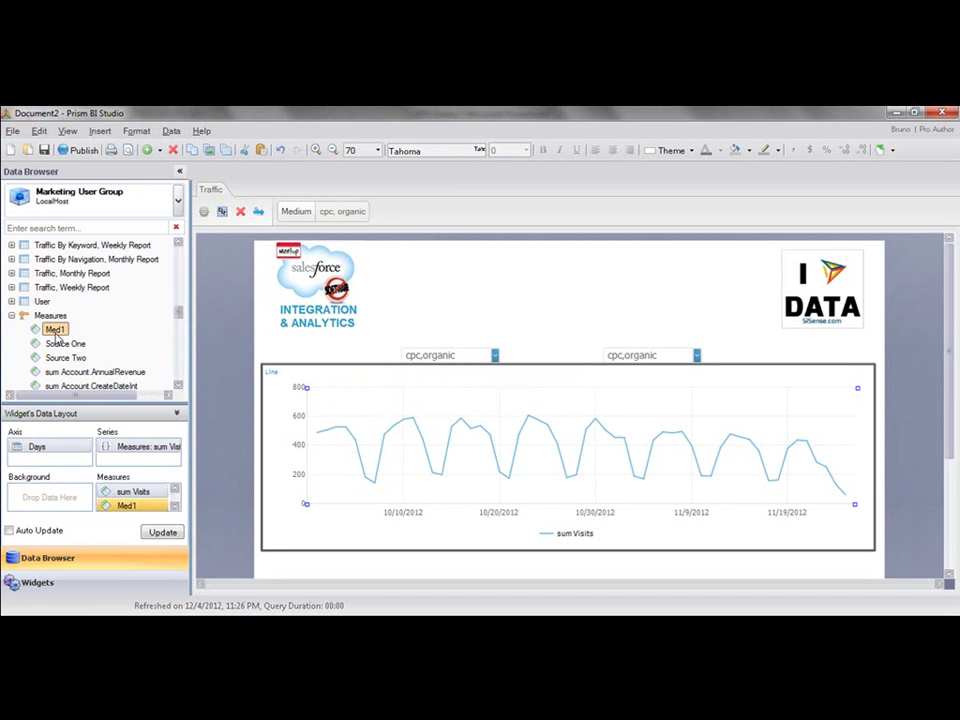
right_click(145, 491)
left_click(262, 552)
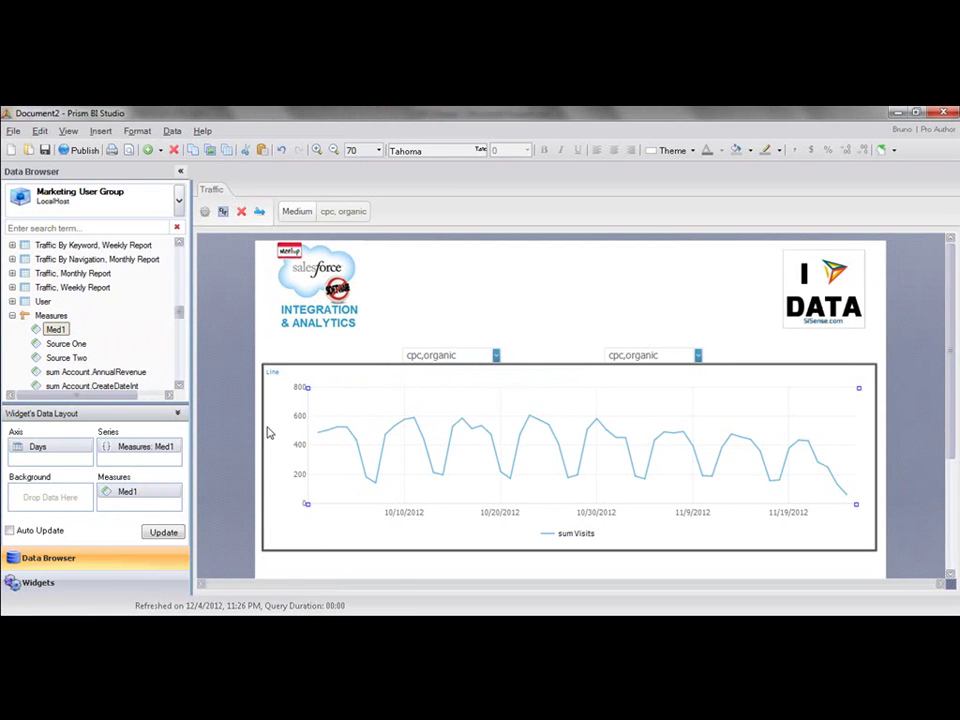
- Duplicate the Med1 measure and rename the duplicate Med2
right_click(52, 331)
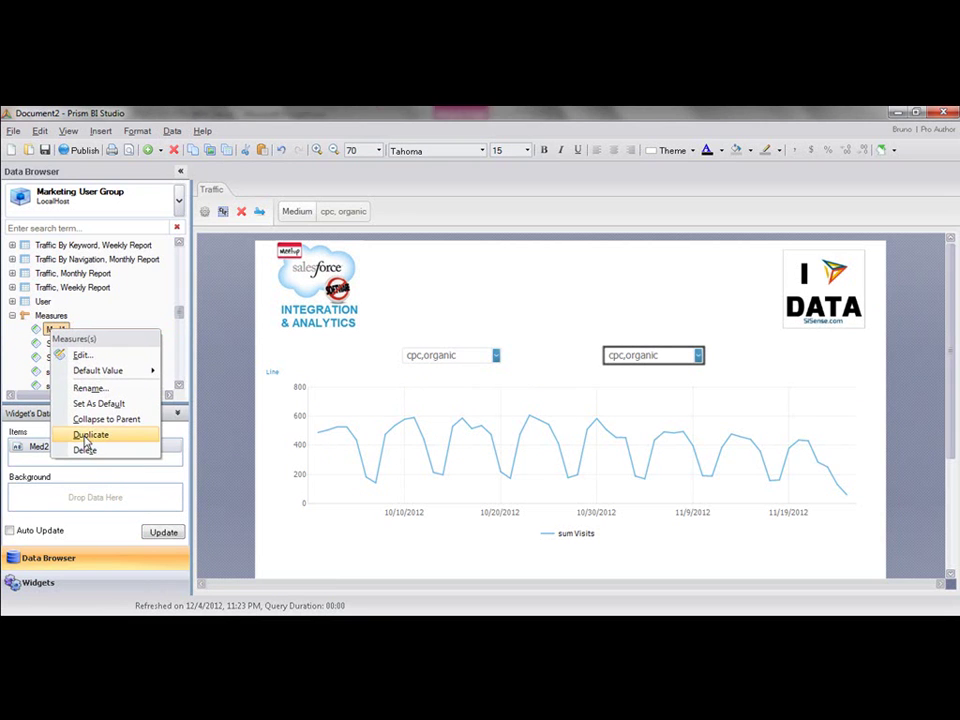
left_click(85, 437)
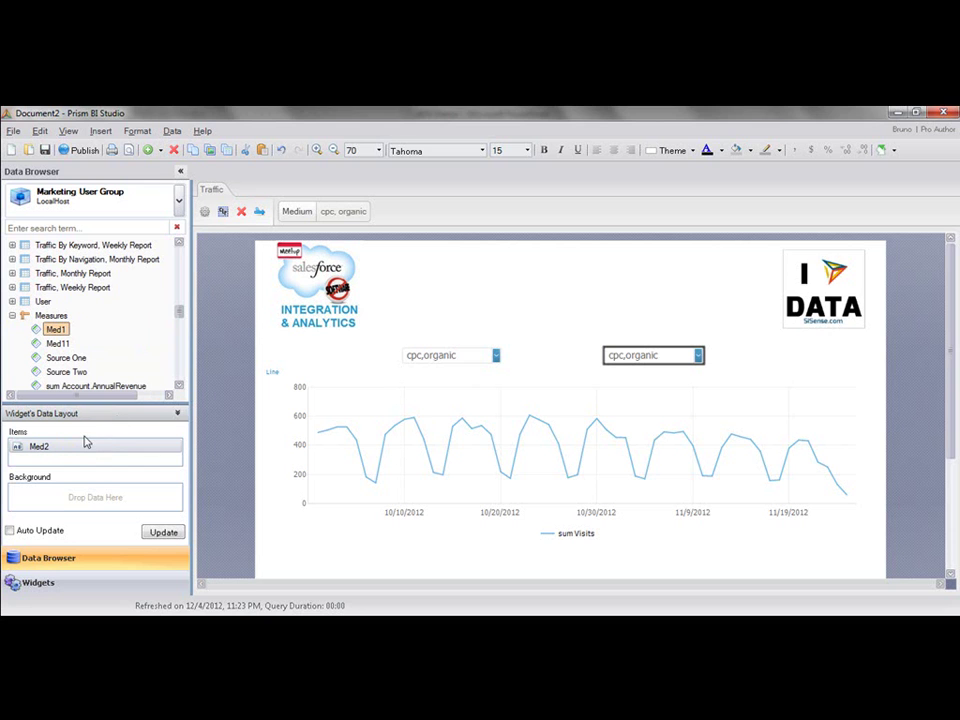
right_click(62, 348)
left_click(86, 390)
key("BackSpace")
key("BackSpace")
type("2")
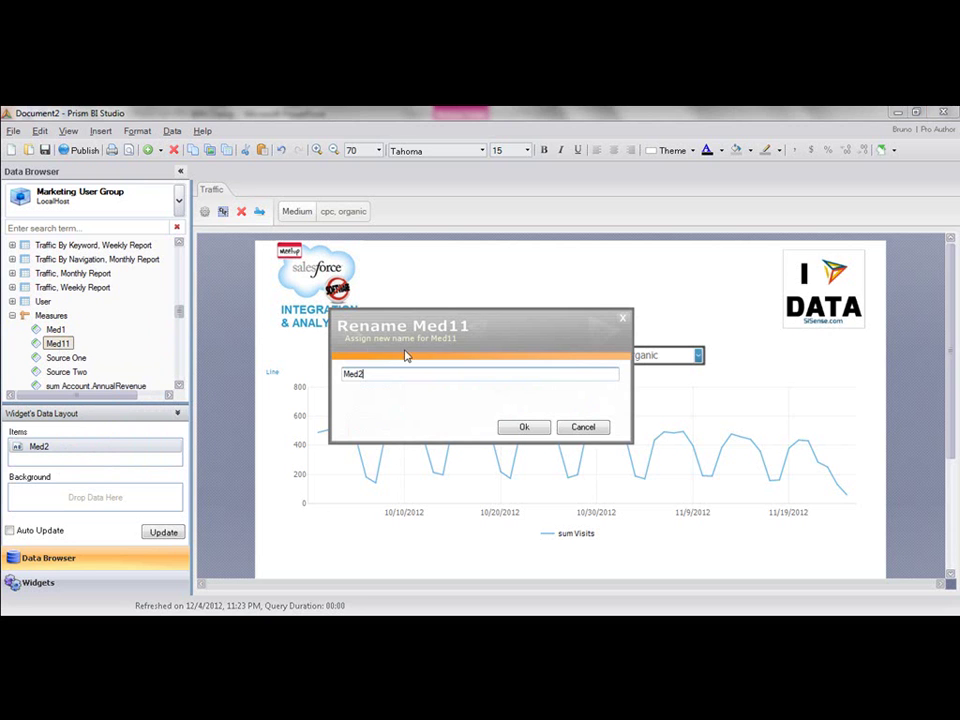
key("Return")
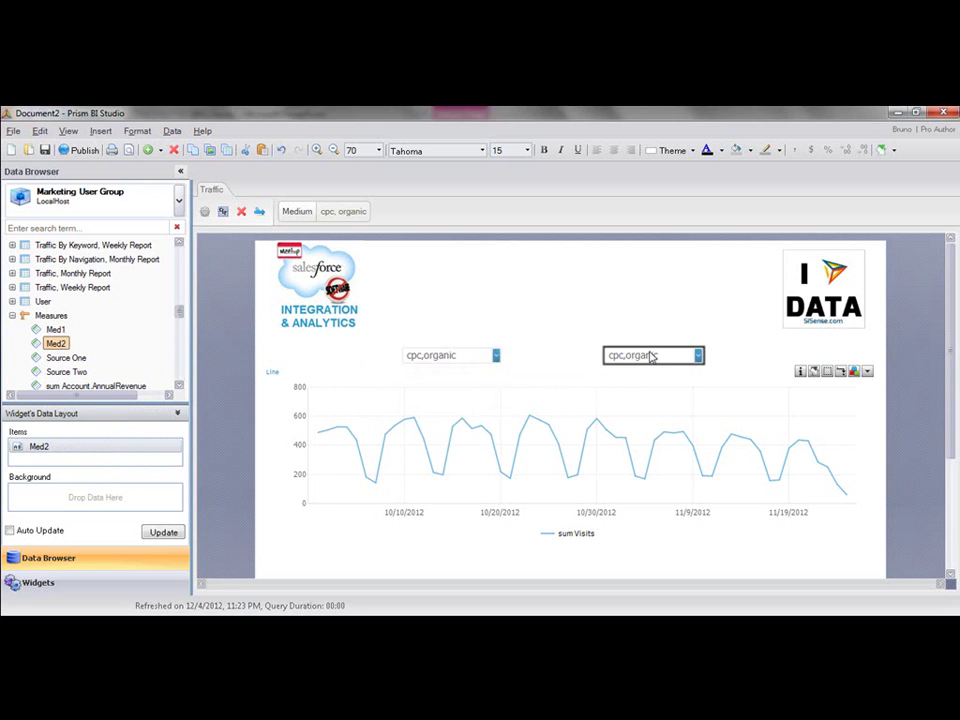
- Edit the Med2 measure's formula so that it references the Med2 filter
key("shift+F10")
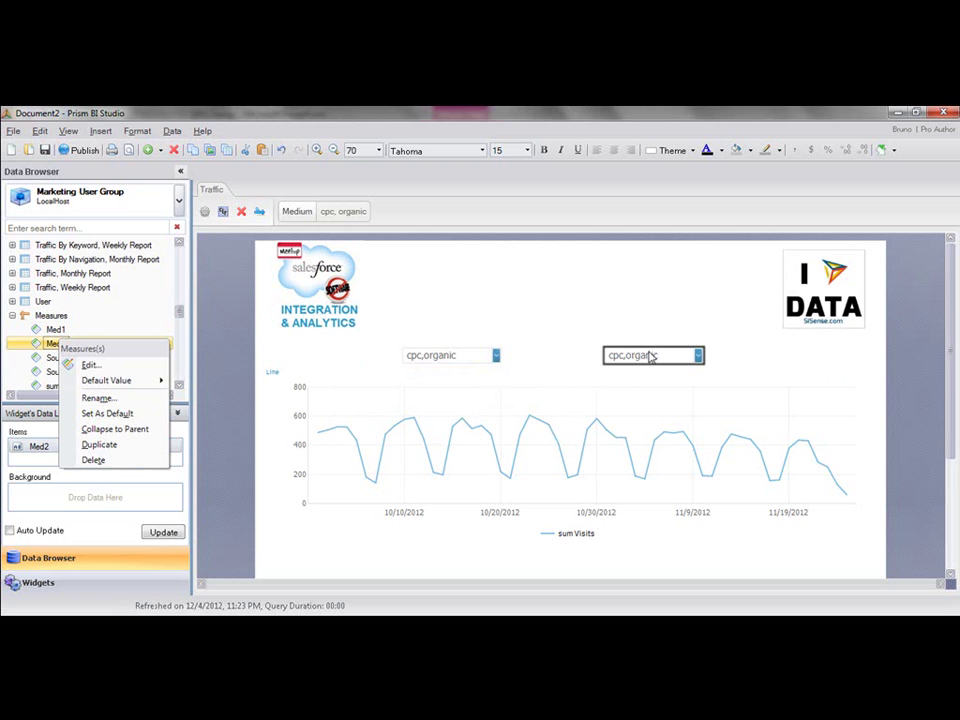
left_click(92, 365)
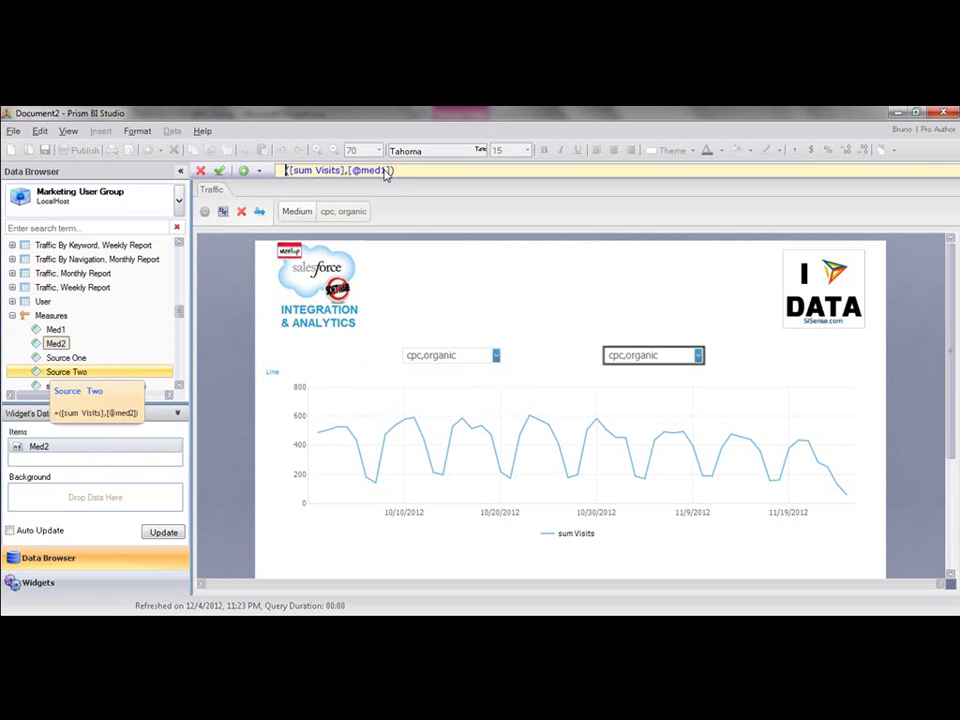
key("Return")
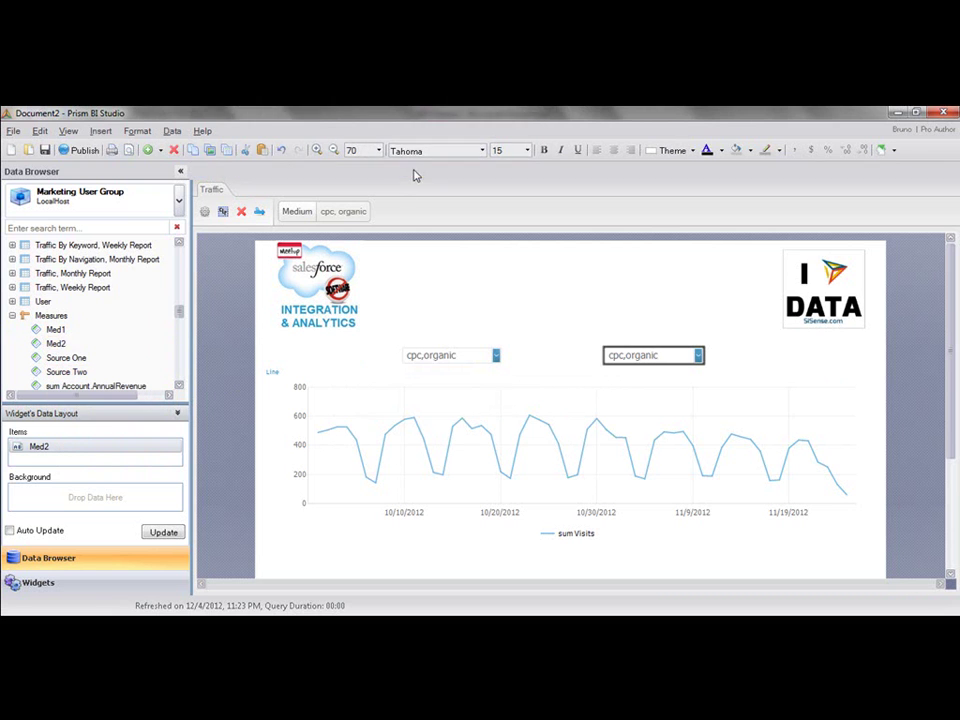
- Add the Med2 measure to the line chart's measures beside Med1 and update the chart
left_click(52, 331)
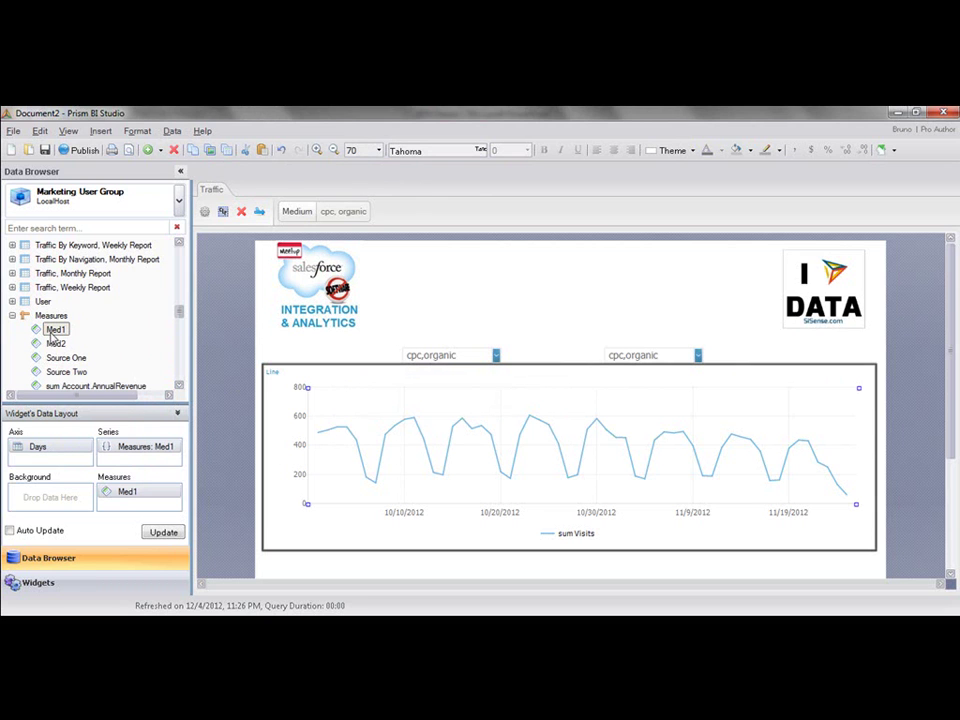
left_click_drag(55, 343, 126, 505)
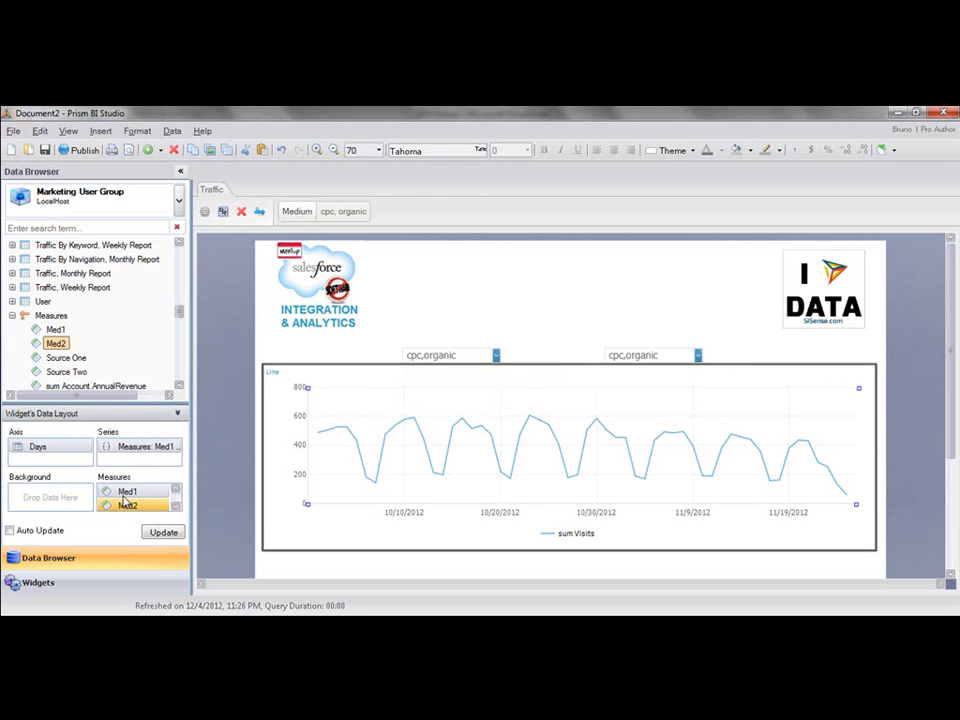
left_click(164, 533)
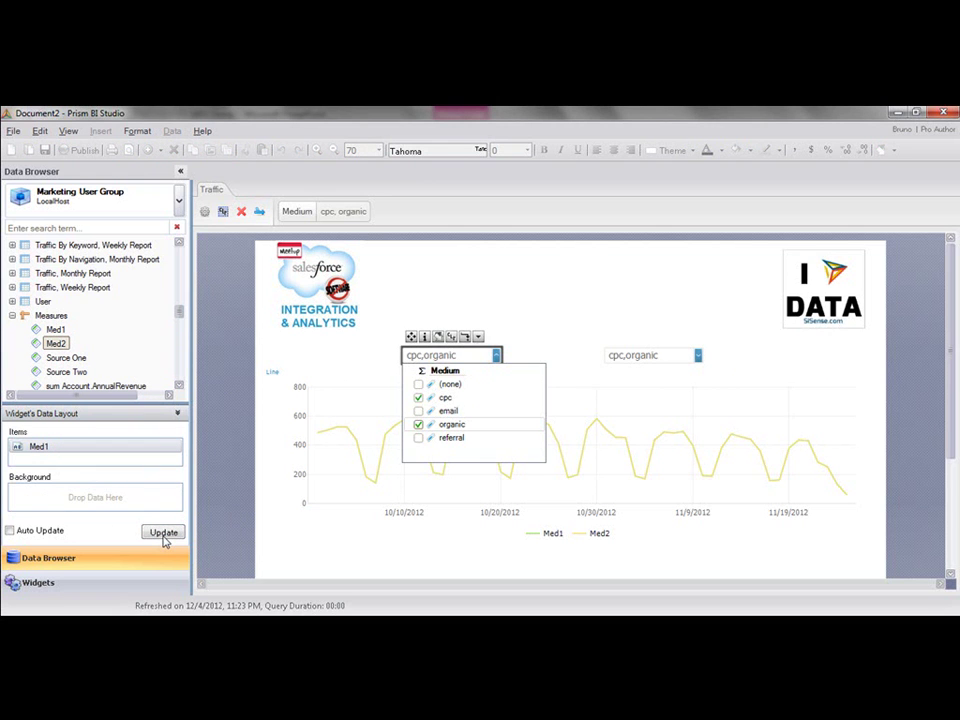
- Filter the first Medium dropdown to cpc only and the second one to organic, email and referral
left_click(418, 424)
left_click(536, 332)
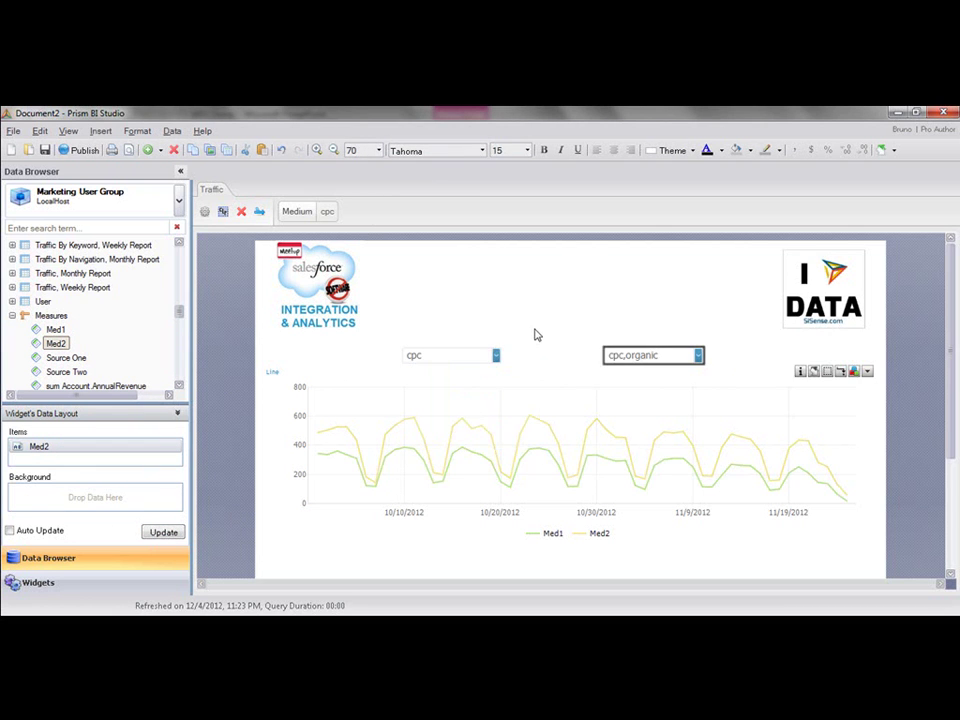
left_click(656, 354)
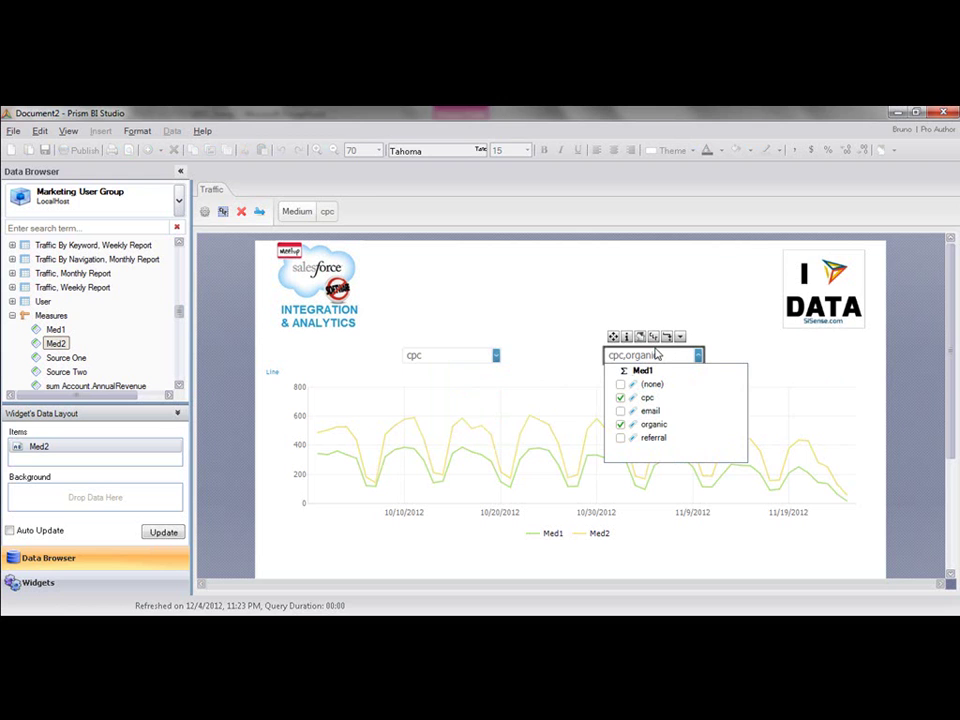
left_click(646, 398)
left_click(651, 411)
left_click(653, 437)
- Change the line chart's type to Column and apply the Stacked Column template in the chart preferences
scroll(649, 403, "down", 2)
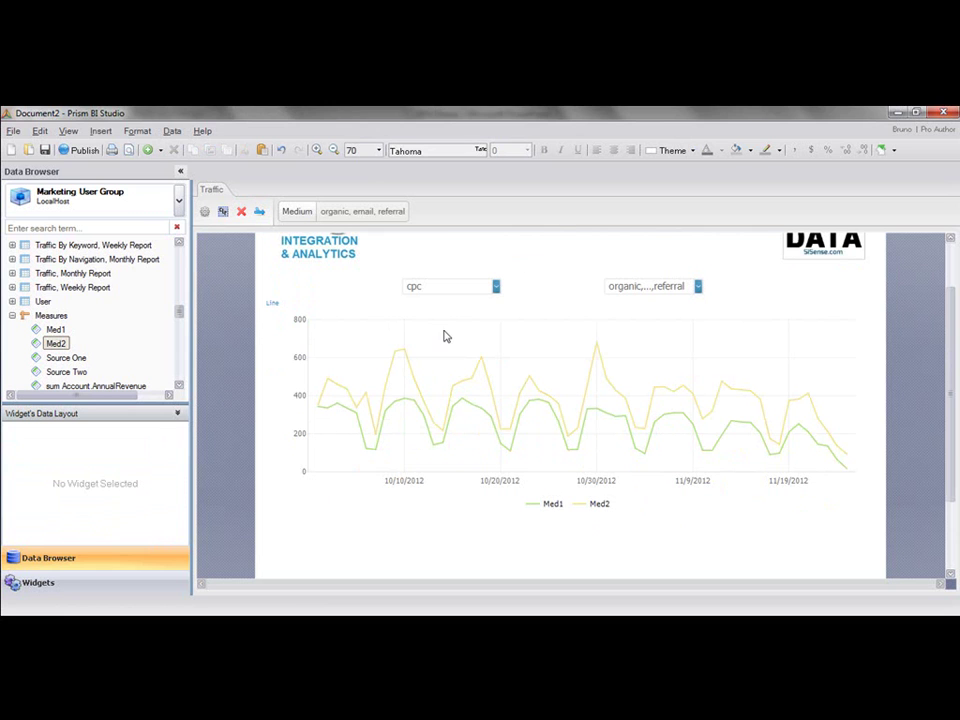
right_click(497, 356)
right_click(298, 456)
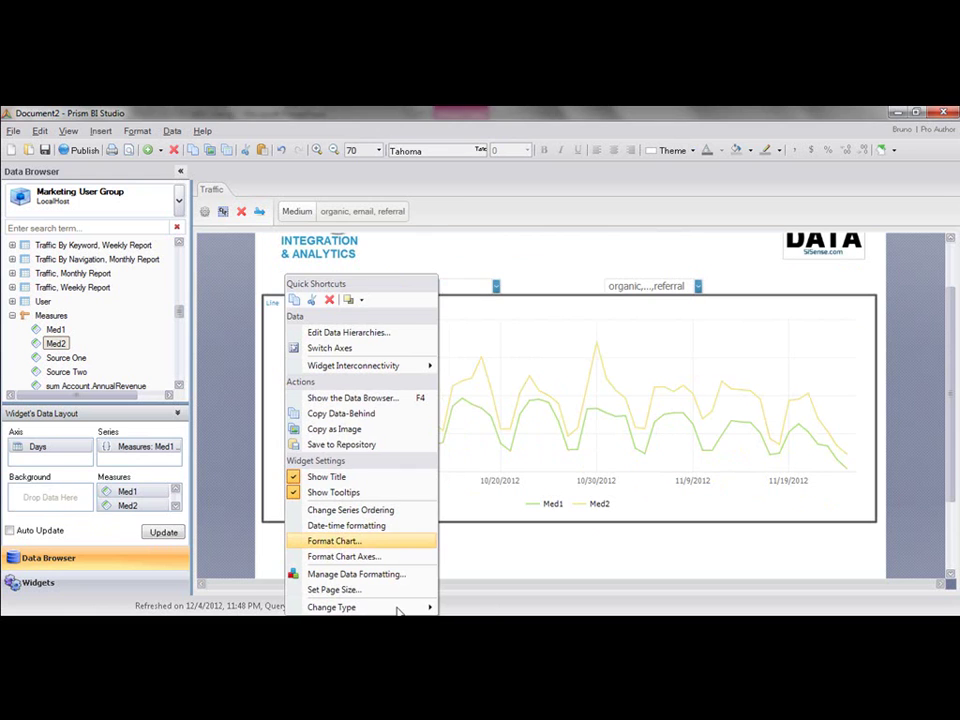
left_click(333, 541)
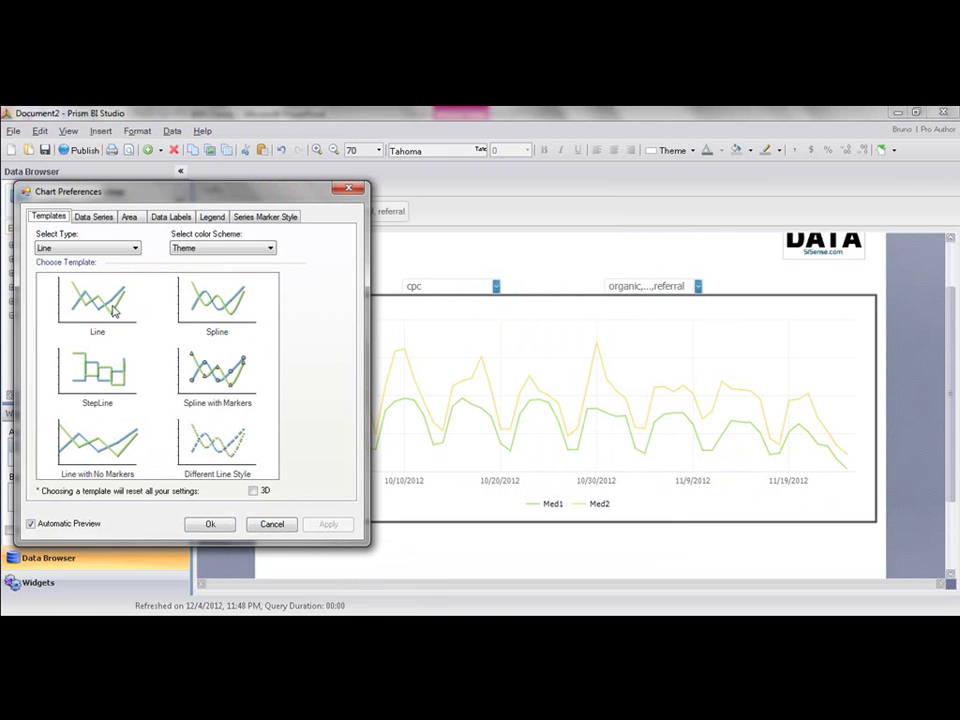
left_click(87, 247)
left_click(48, 260)
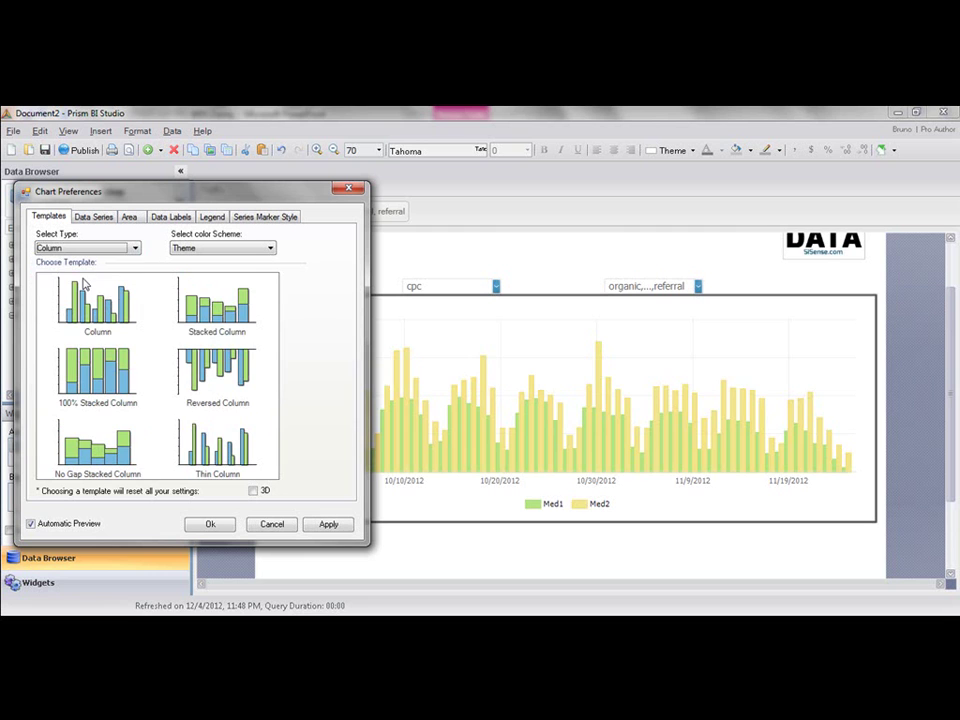
left_click(240, 318)
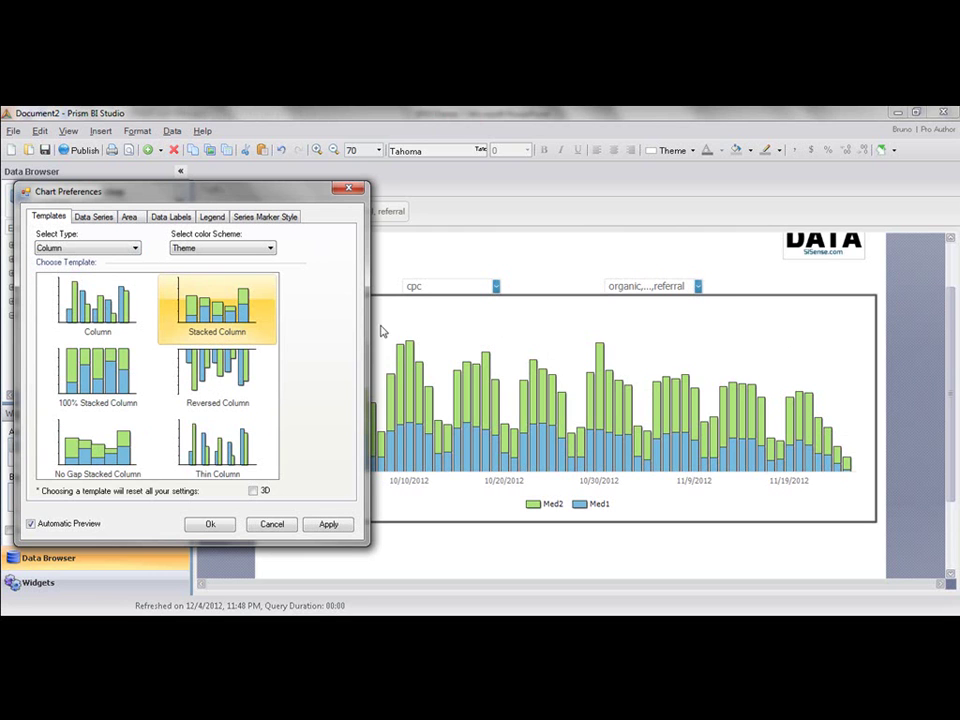
- Display the Med2 data series as a Spline with a width of 2
left_click(94, 216)
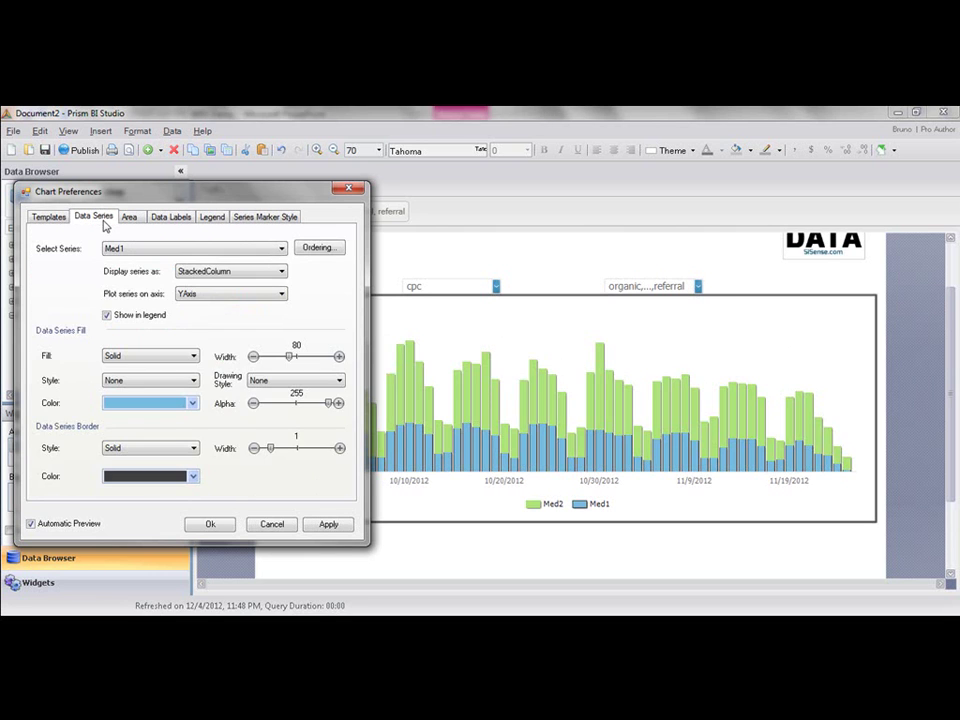
left_click(143, 248)
left_click(114, 270)
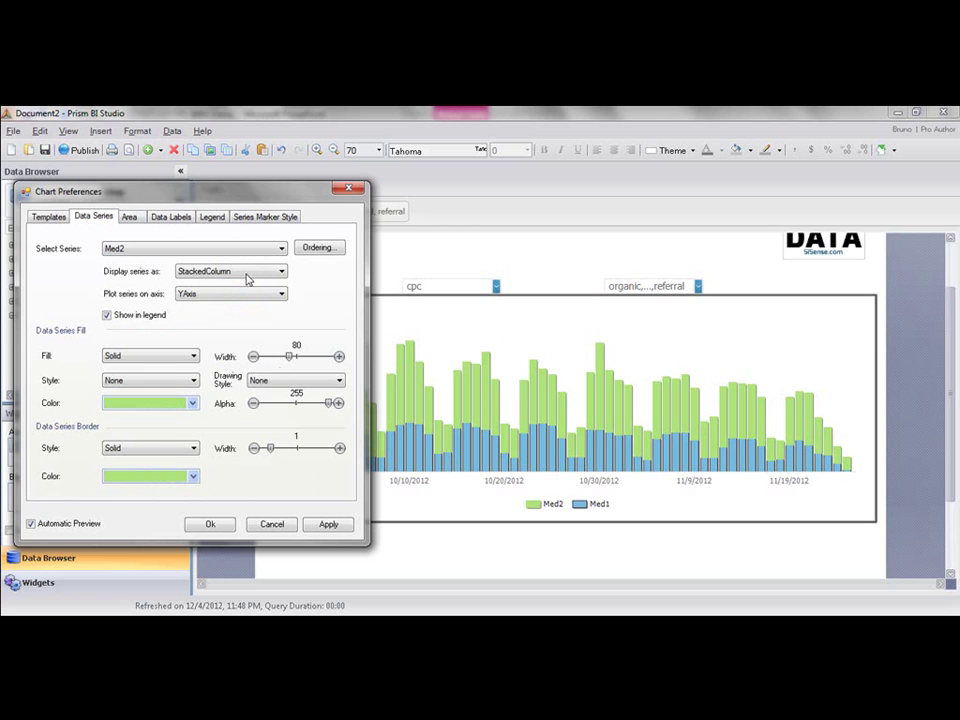
left_click(280, 271)
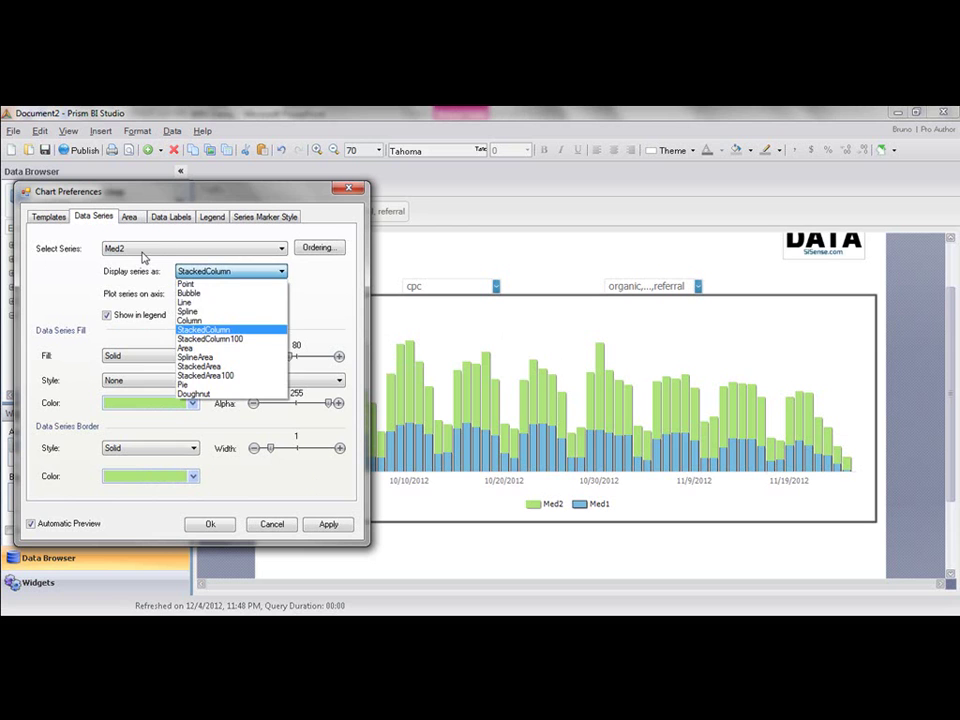
left_click(189, 311)
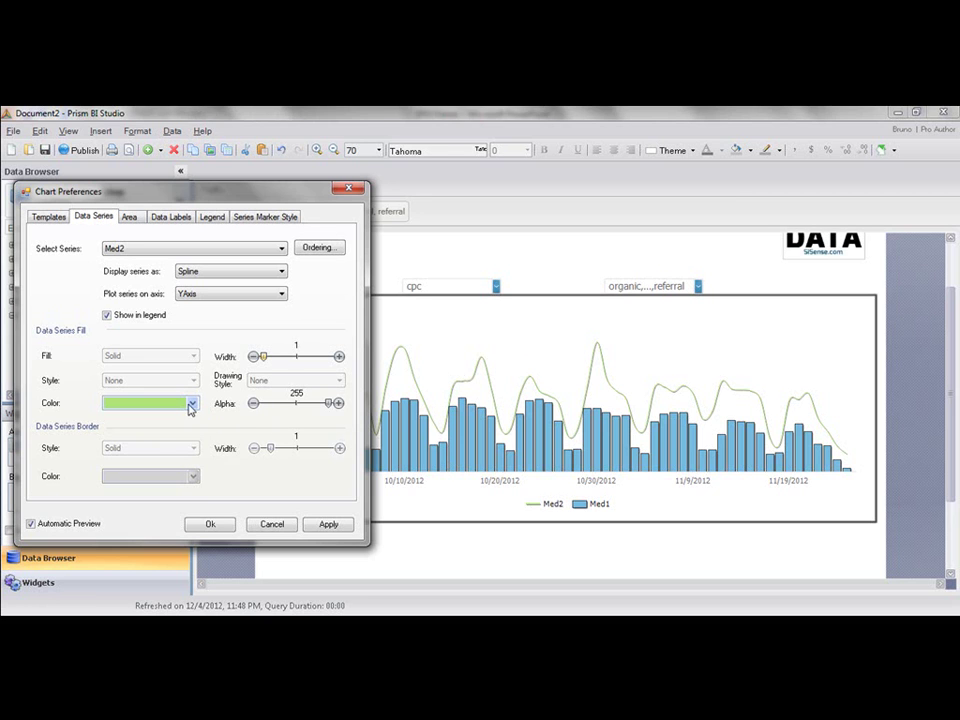
- Fill the Med1 series with a dark blue picked from the I Data logo and accept the chart preferences
left_click(200, 248)
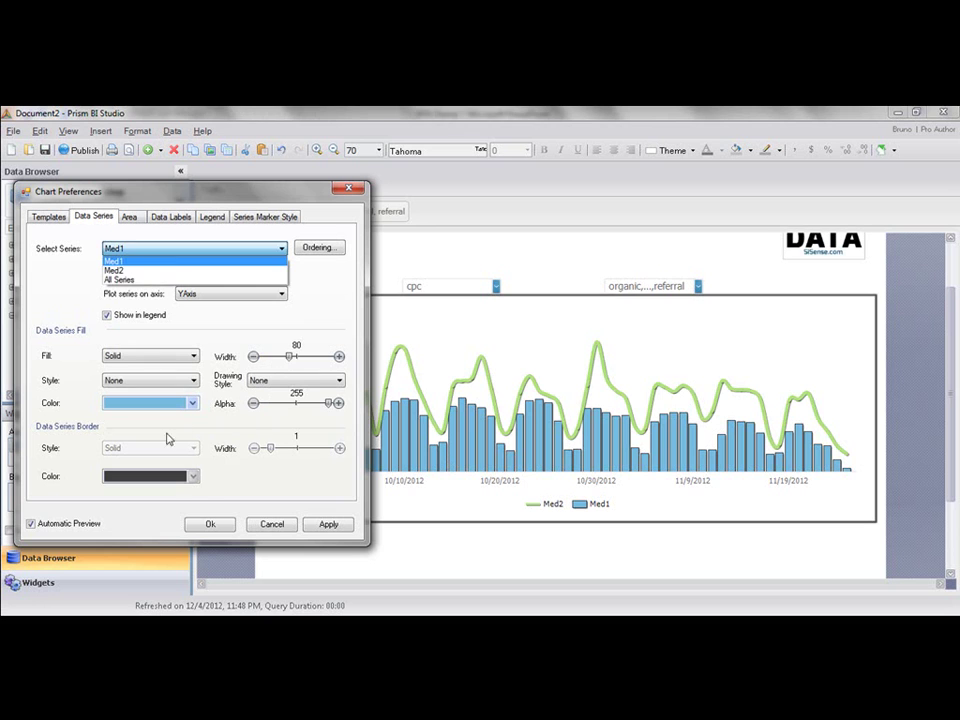
left_click(157, 268)
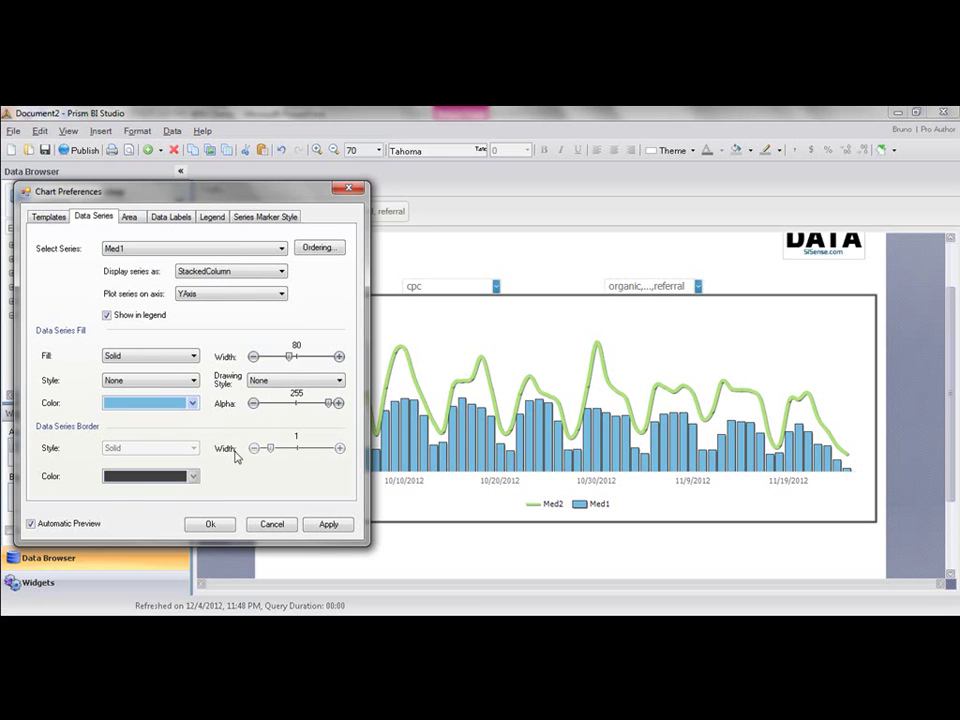
left_click(190, 403)
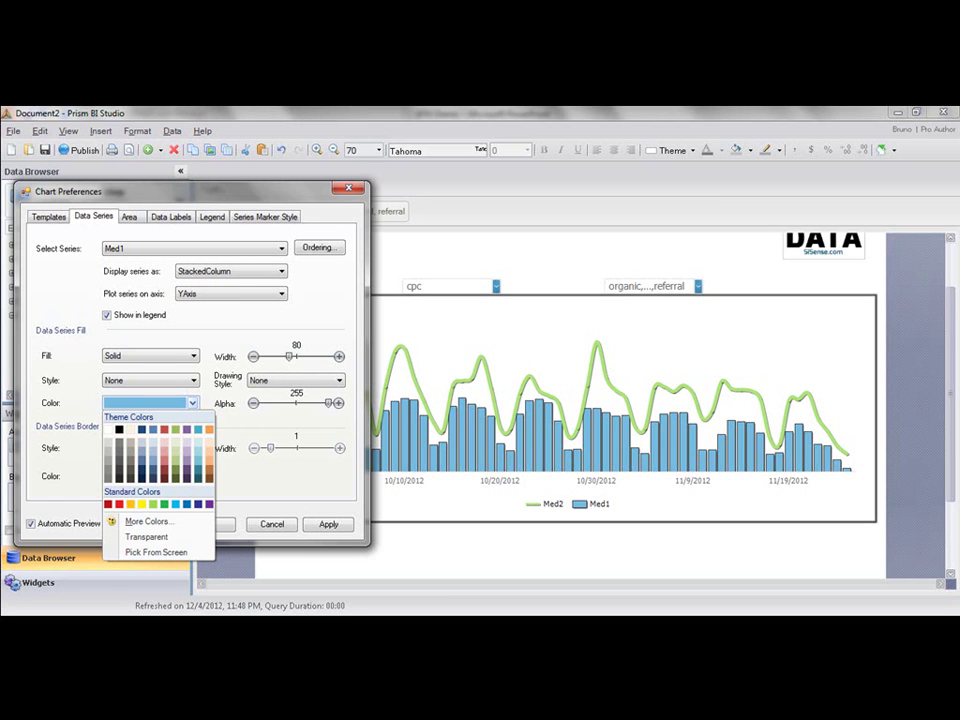
left_click(155, 556)
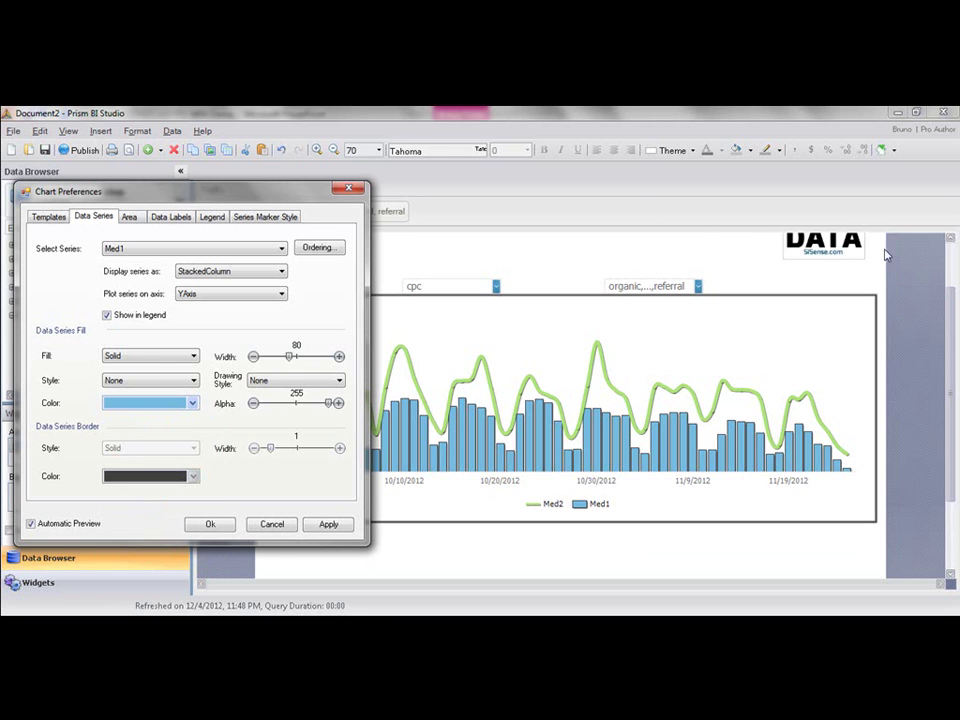
left_click(817, 259)
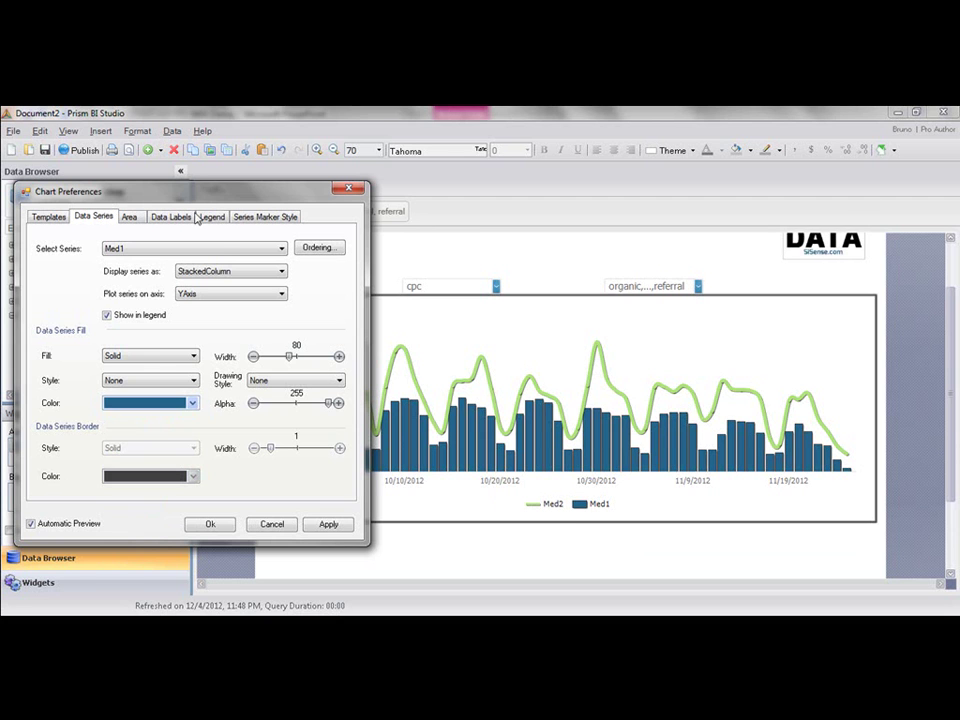
key("Return")
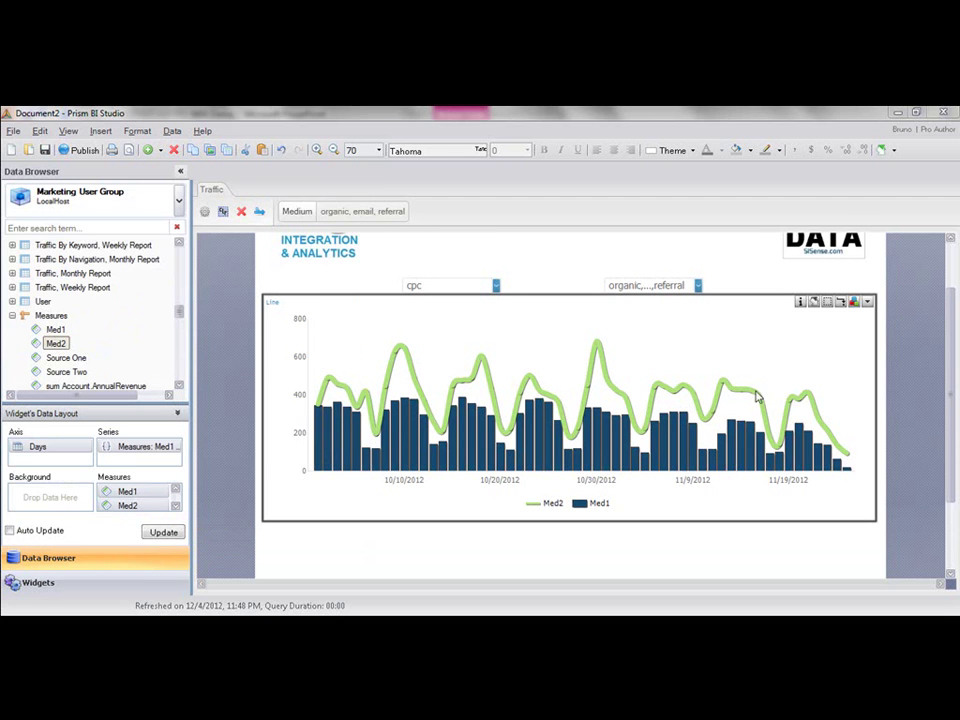
- Recolour the Med2 spline series red in the chart preferences and accept the change
scroll(786, 394, "up", 2)
right_click(752, 473)
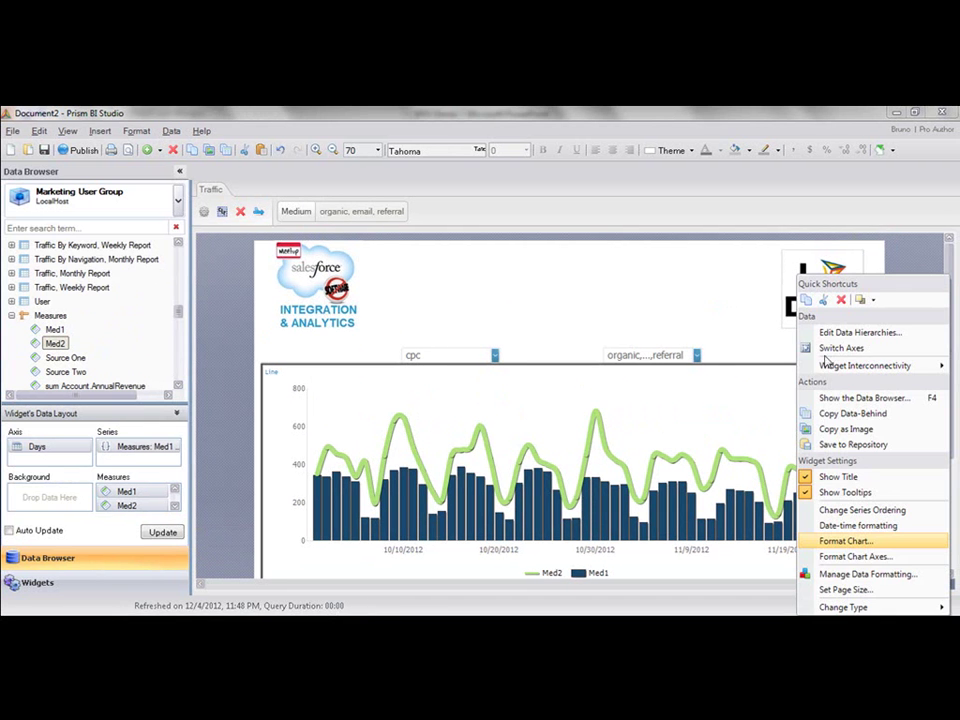
left_click(850, 541)
left_click(655, 224)
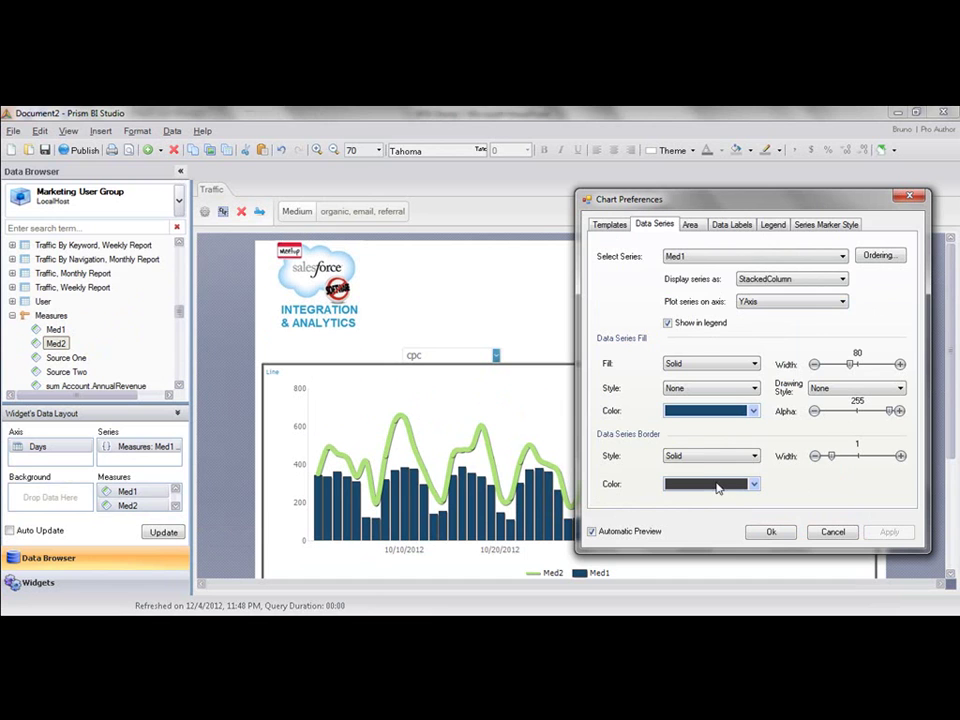
left_click(700, 256)
left_click(697, 278)
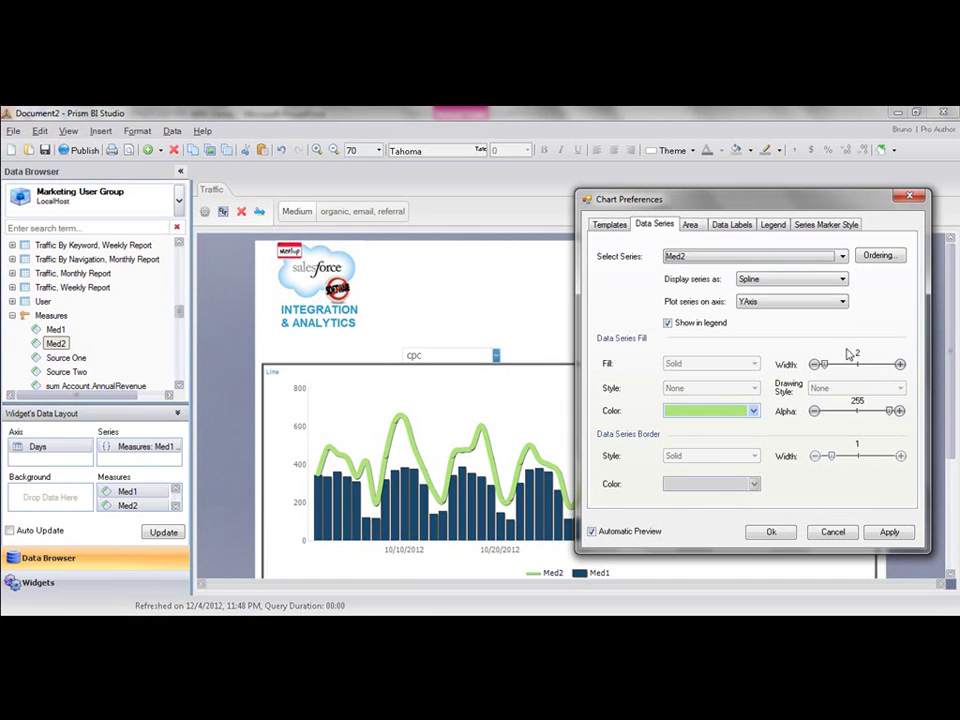
left_click(752, 410)
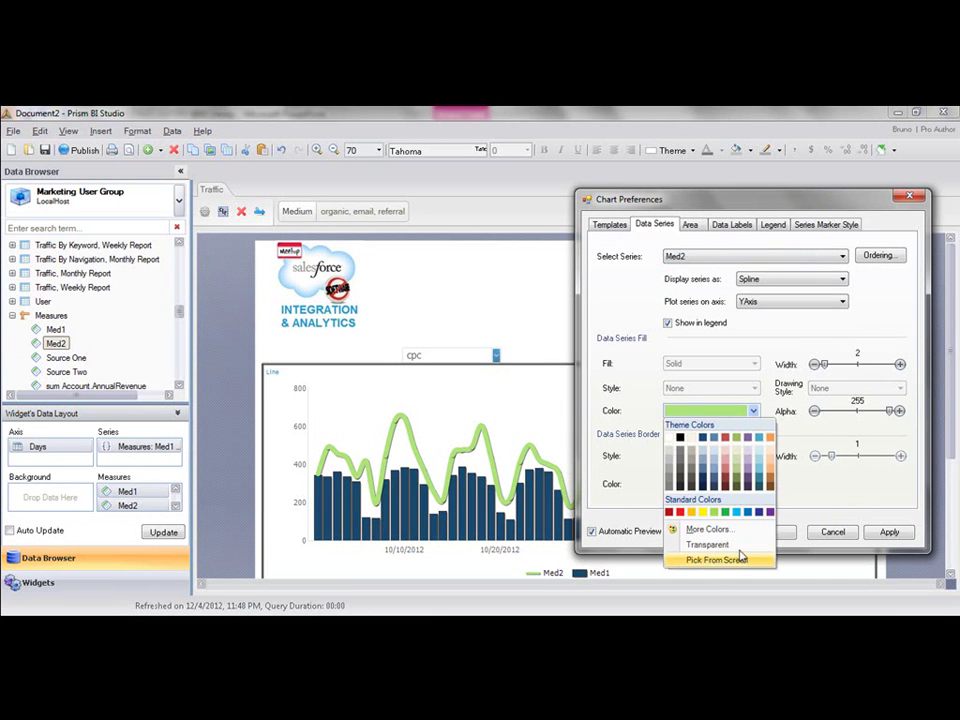
left_click(669, 512)
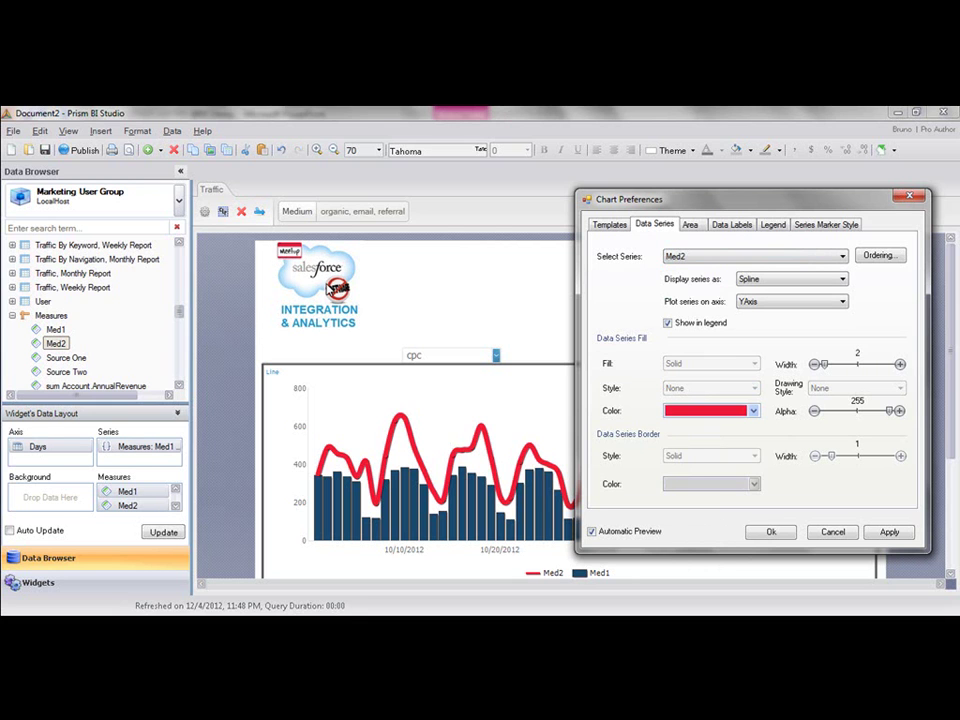
left_click(771, 532)
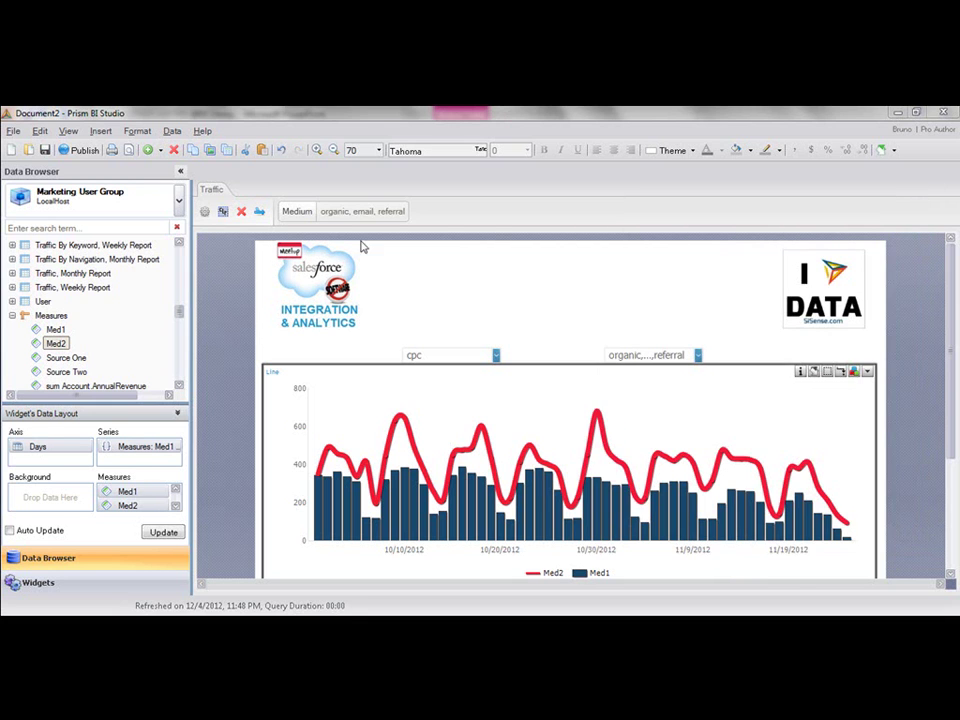
- Add a Date Range Picker widget between the two logos, above the Medium dropdowns
scroll(460, 325, "down", 1)
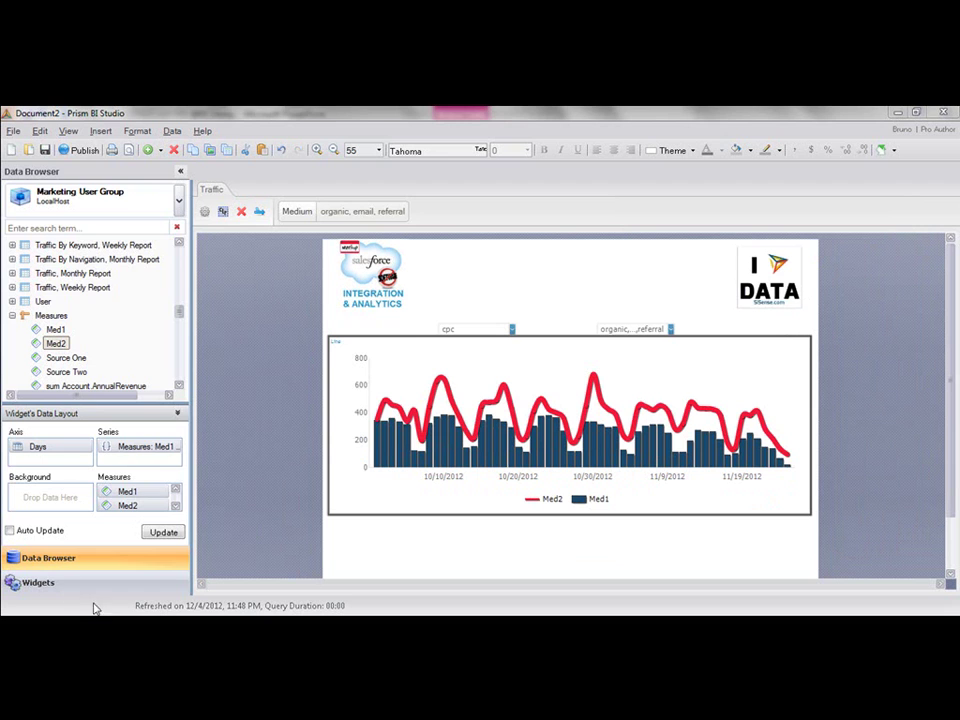
left_click(36, 583)
scroll(99, 465, "down", 3)
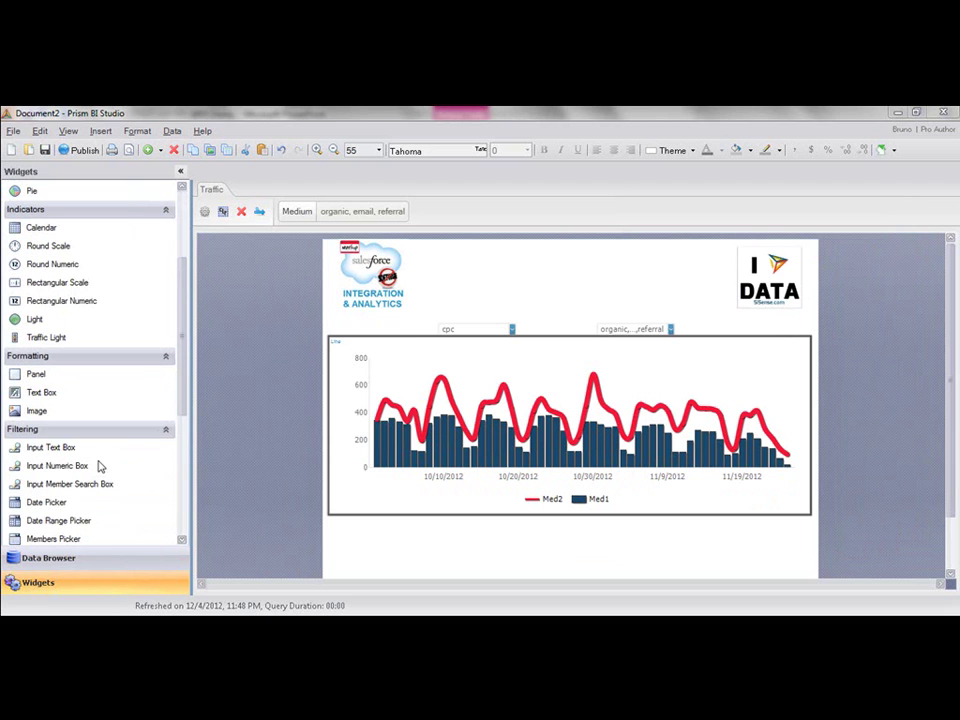
left_click_drag(129, 519, 542, 274)
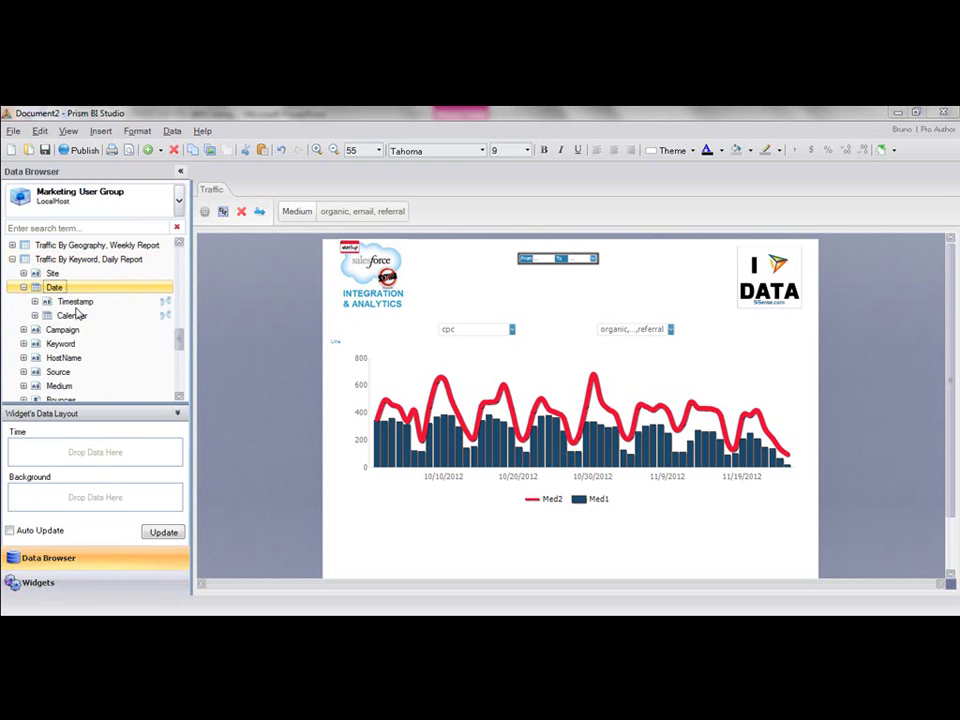
- Bind the date range picker to the date's Days level in Traffic By Keyword, Daily Report and try to apply a date range
left_click(541, 261)
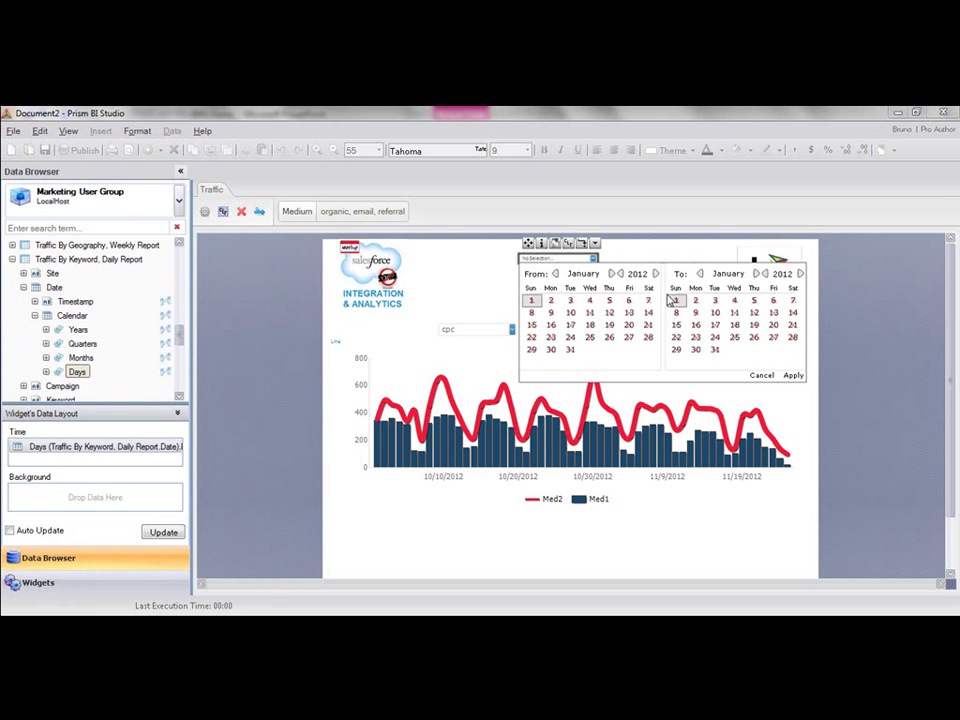
left_click(758, 273)
left_click(758, 273)
left_click(793, 349)
left_click(793, 375)
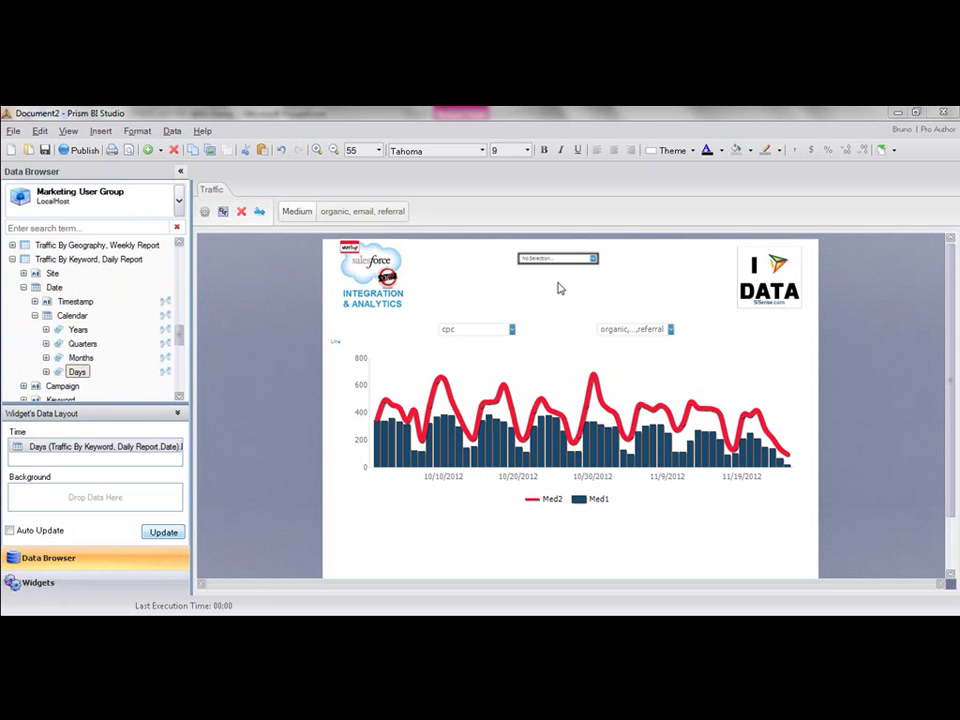